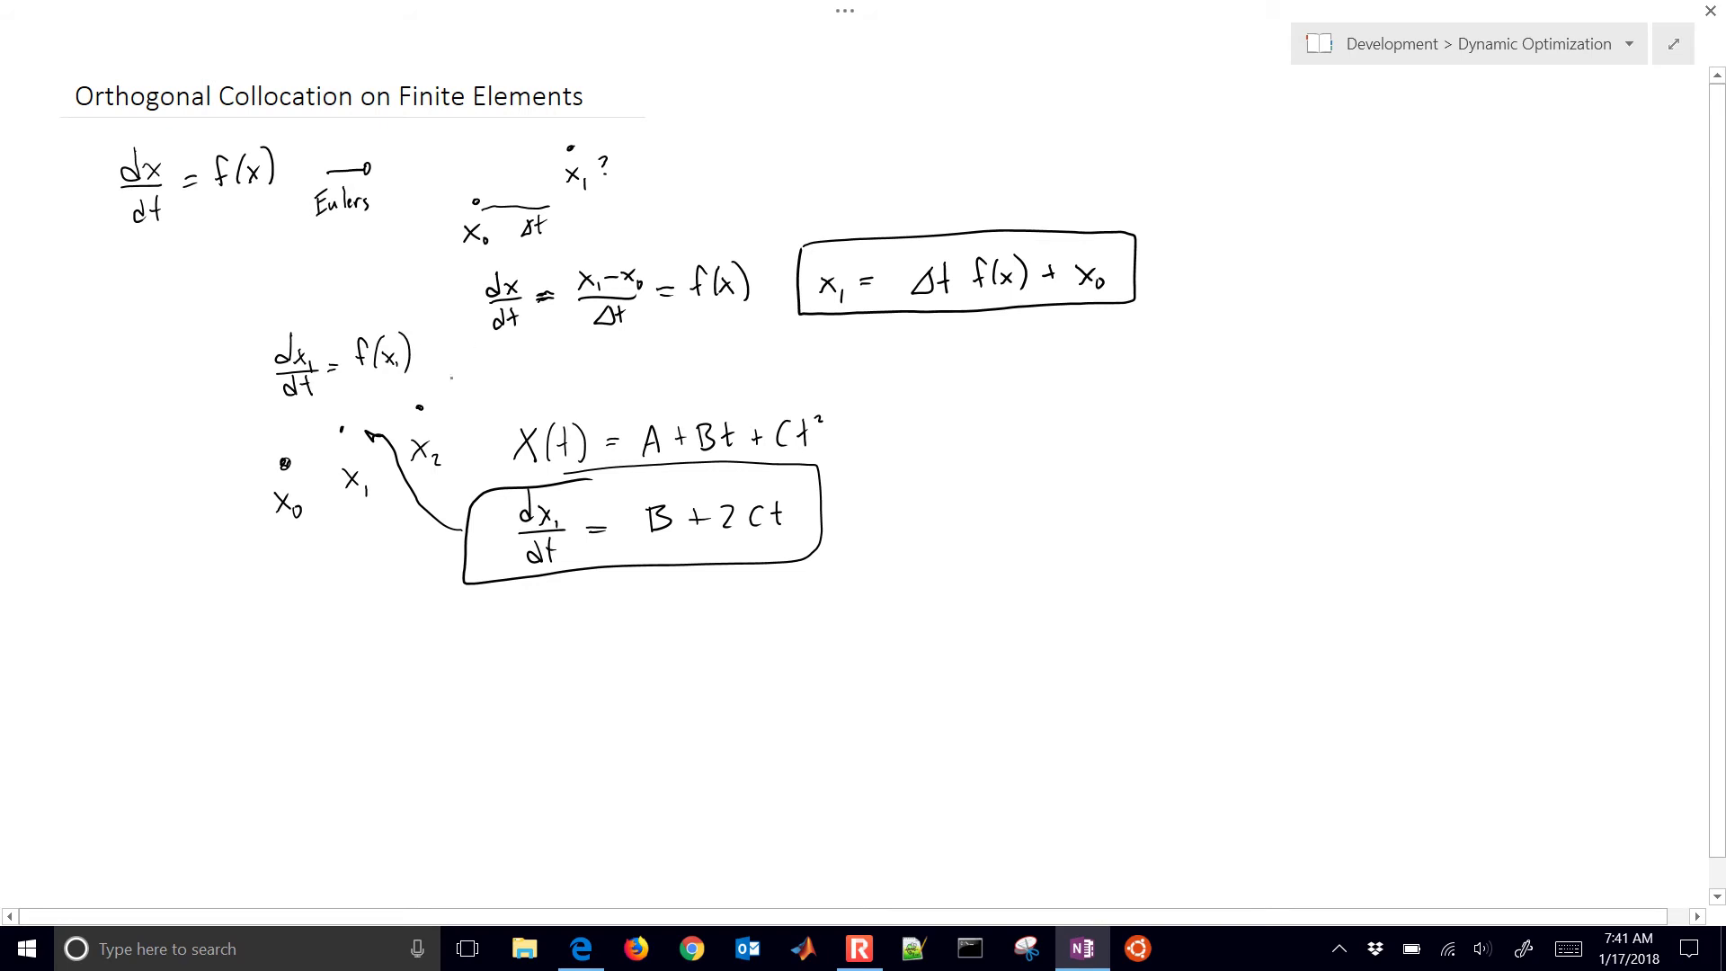
Link the x2 point to a new handwritten equation dx2/dt = f(x2).
left_click_drag(423, 404, 470, 379)
left_click_drag(319, 385, 342, 426)
left_click_drag(494, 367, 511, 376)
mouse_move(511, 362)
left_mouse_down()
mouse_move(501, 378)
mouse_move(523, 381)
left_mouse_up()
left_click_drag(504, 390, 506, 406)
mouse_move(514, 384)
left_mouse_down()
mouse_move(517, 404)
mouse_move(549, 372)
left_mouse_up()
left_click_drag(540, 378, 585, 381)
left_click_drag(593, 368, 604, 380)
mouse_move(603, 369)
left_mouse_down()
mouse_move(594, 381)
mouse_move(619, 396)
left_mouse_up()
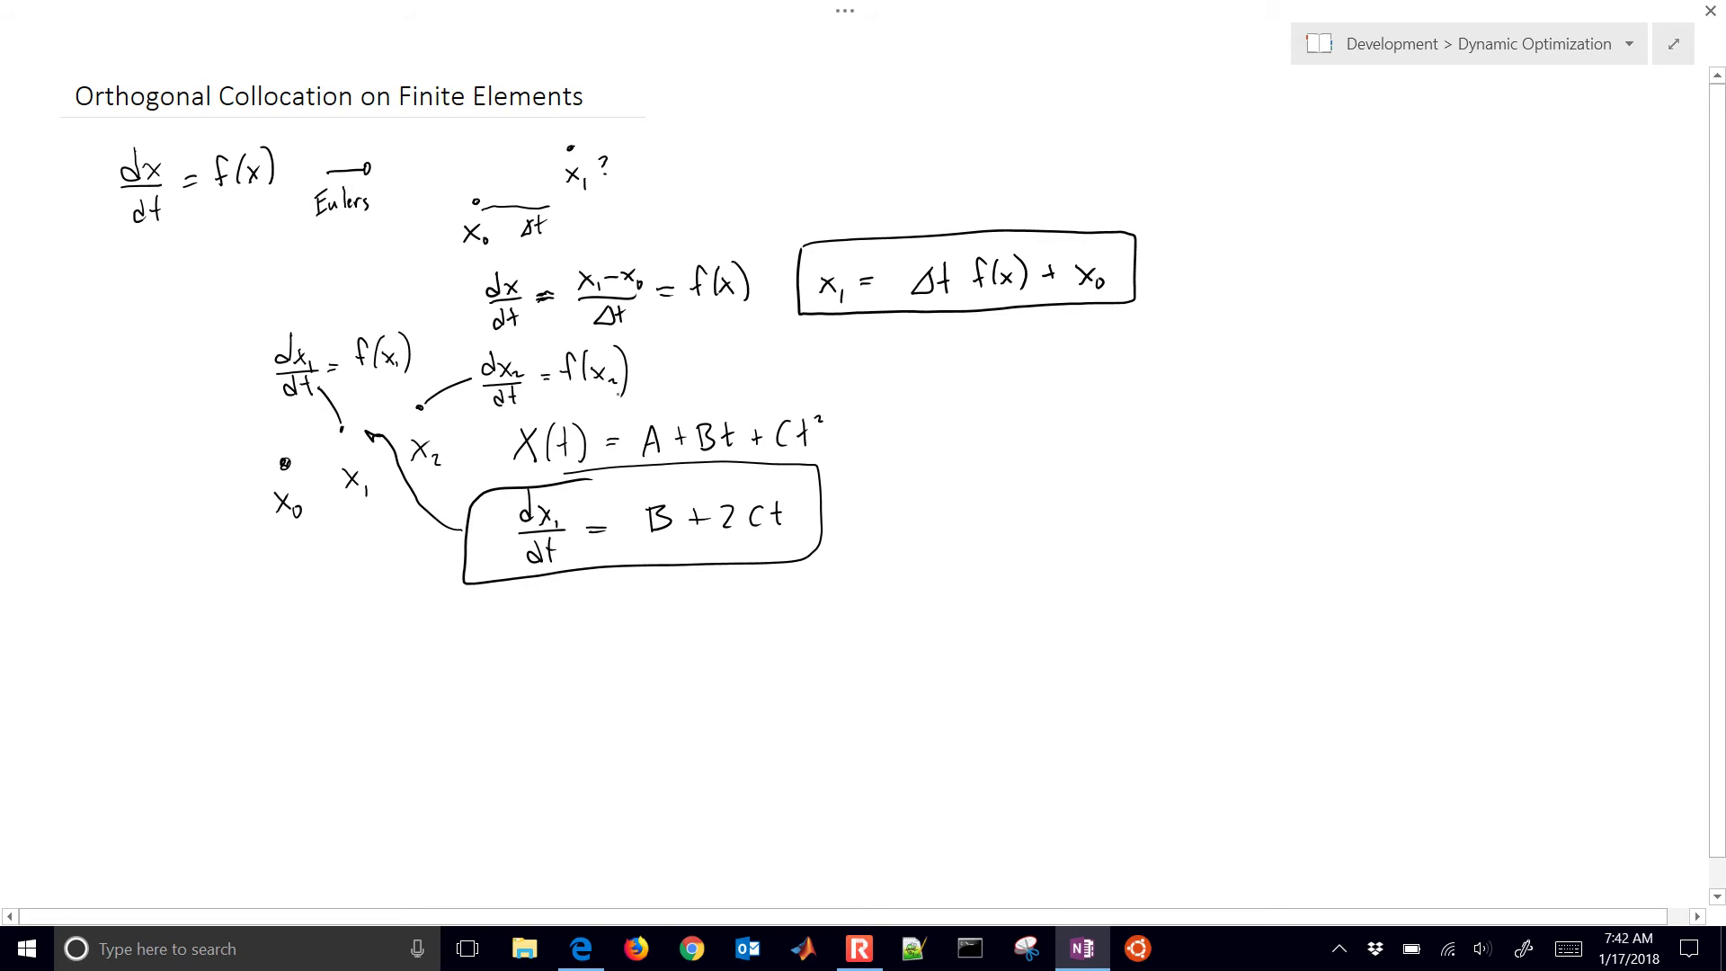
Circle the dx1/dt, x1 and x2 terms, box the equations, and number them 1, 2 and 3.
mouse_move(251, 347)
left_mouse_down()
mouse_move(316, 333)
mouse_move(286, 408)
mouse_move(258, 309)
left_mouse_up()
mouse_move(387, 330)
left_mouse_down()
mouse_move(385, 384)
mouse_move(376, 331)
mouse_move(470, 400)
mouse_move(481, 331)
left_mouse_up()
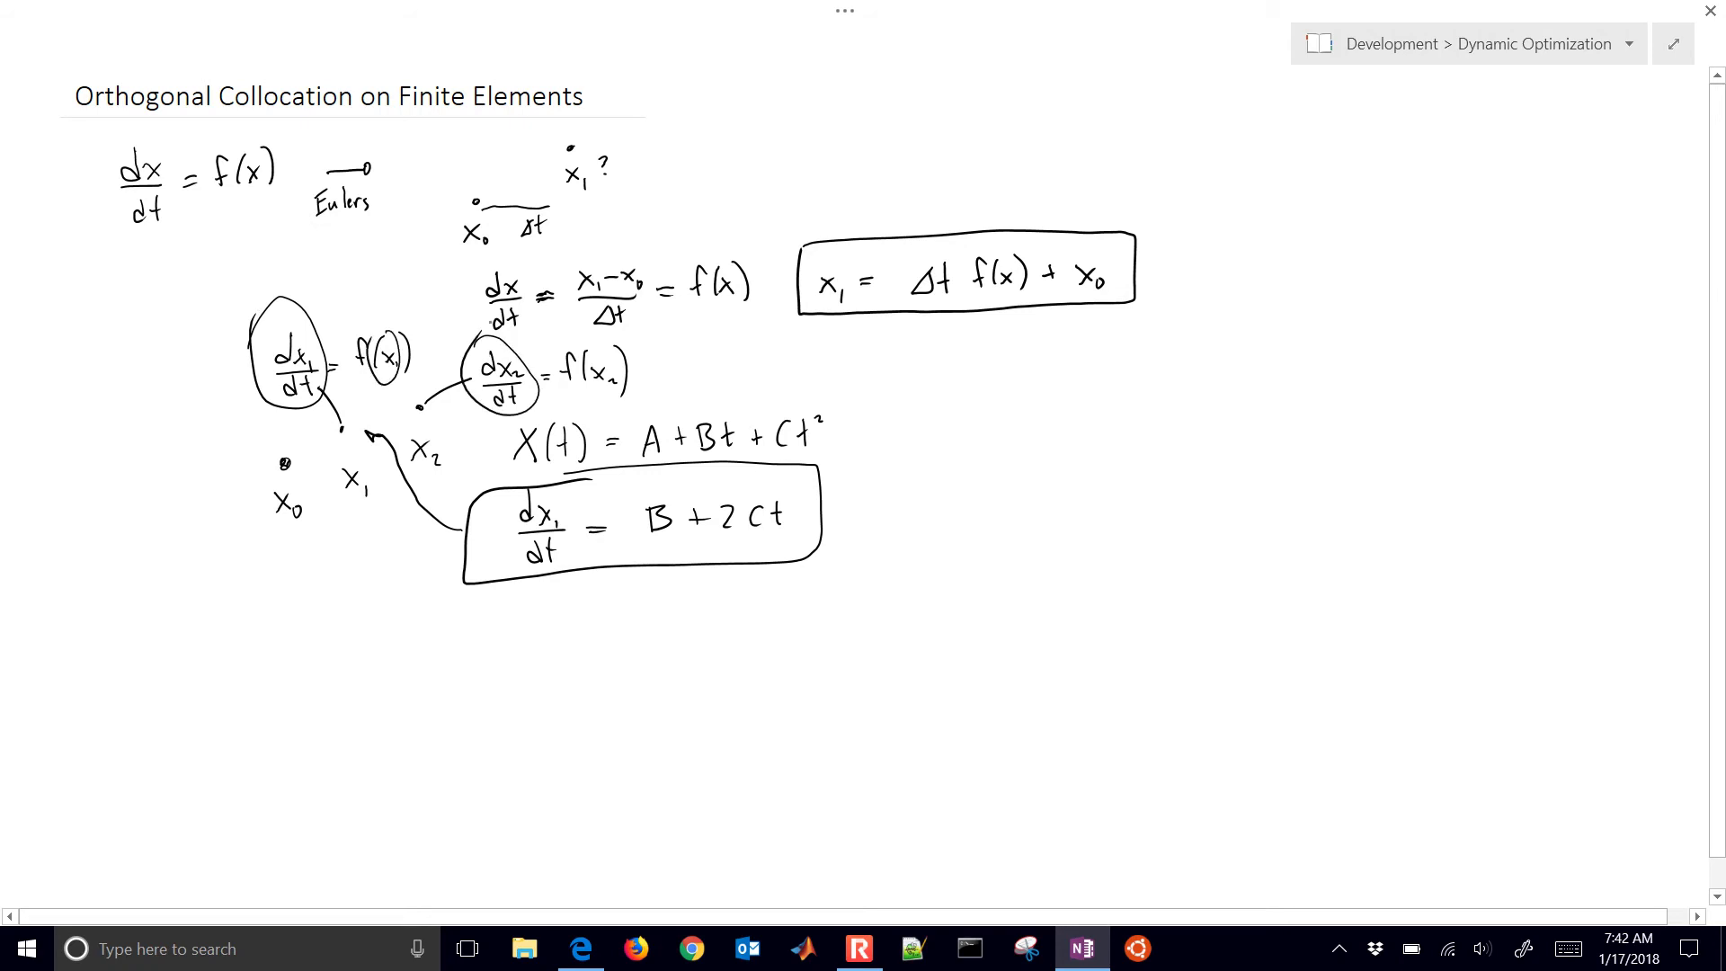
left_click_drag(598, 342, 590, 349)
mouse_move(210, 306)
left_mouse_down()
mouse_move(432, 364)
mouse_move(259, 411)
mouse_move(229, 311)
mouse_move(173, 377)
left_mouse_up()
mouse_move(162, 316)
left_mouse_down()
mouse_move(192, 378)
mouse_move(160, 316)
left_mouse_up()
mouse_move(454, 334)
left_mouse_down()
mouse_move(649, 353)
mouse_move(544, 405)
mouse_move(454, 419)
mouse_move(451, 342)
left_mouse_up()
mouse_move(676, 343)
left_mouse_down()
mouse_move(696, 363)
mouse_move(716, 343)
mouse_move(684, 320)
left_mouse_up()
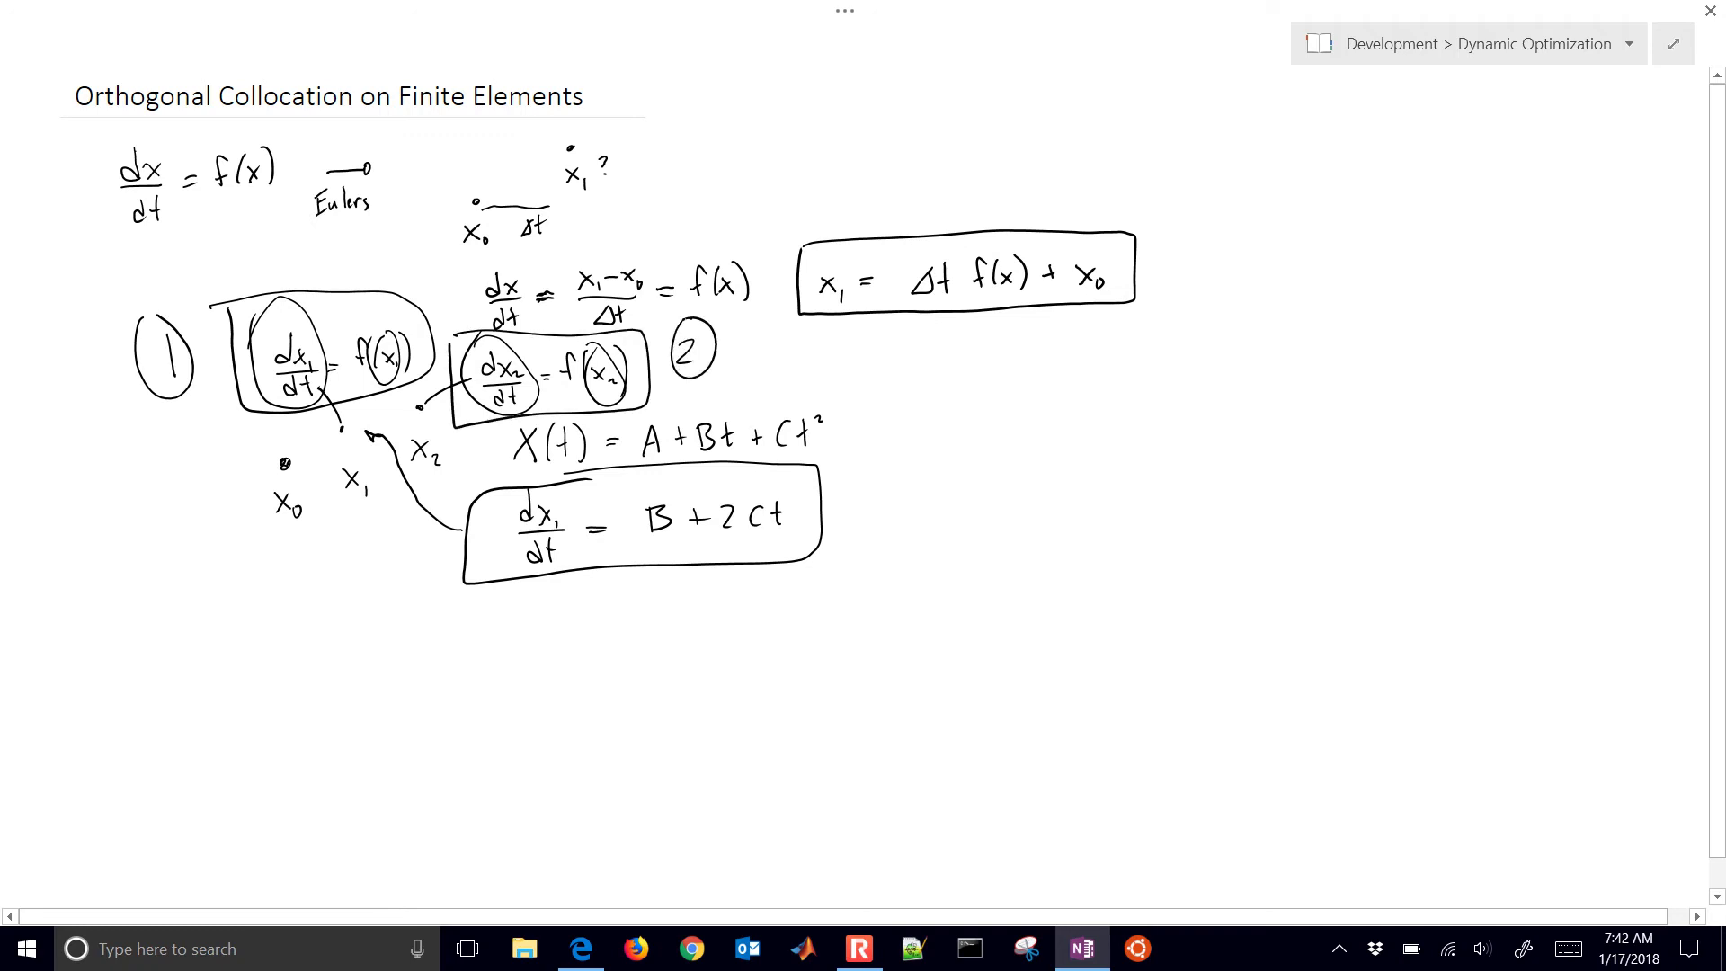
left_click_drag(881, 503, 867, 532)
mouse_move(867, 497)
left_mouse_down()
mouse_move(881, 499)
mouse_move(842, 503)
mouse_move(859, 485)
left_mouse_up()
Write dx2/dt = B + 2Ct1 below equation 3.
mouse_move(527, 607)
left_mouse_down()
mouse_move(574, 617)
mouse_move(561, 655)
left_mouse_up()
left_click_drag(552, 643, 613, 619)
left_click_drag(600, 627, 690, 617)
left_click_drag(683, 611, 761, 614)
left_click_drag(776, 590, 778, 609)
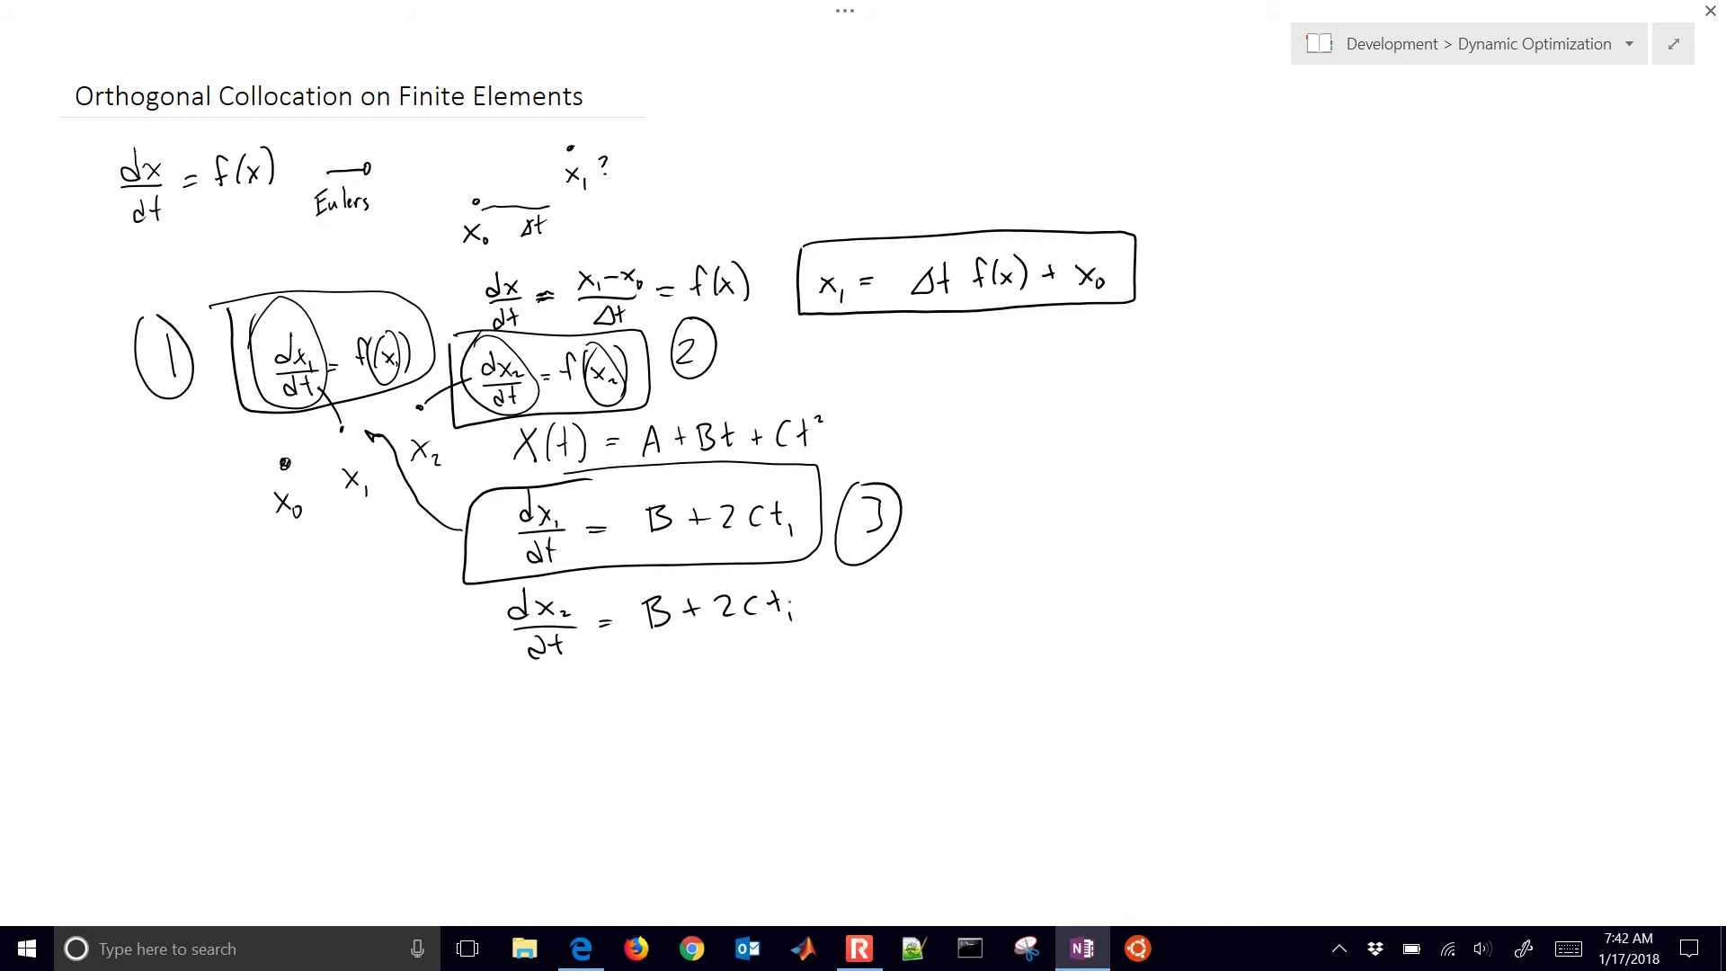
Ring the Euler sketch and draw arrows toward box 3 and the Ct² term of X(t).
mouse_move(641, 127)
left_mouse_down()
mouse_move(490, 151)
mouse_move(423, 254)
mouse_move(574, 244)
mouse_move(631, 115)
left_mouse_up()
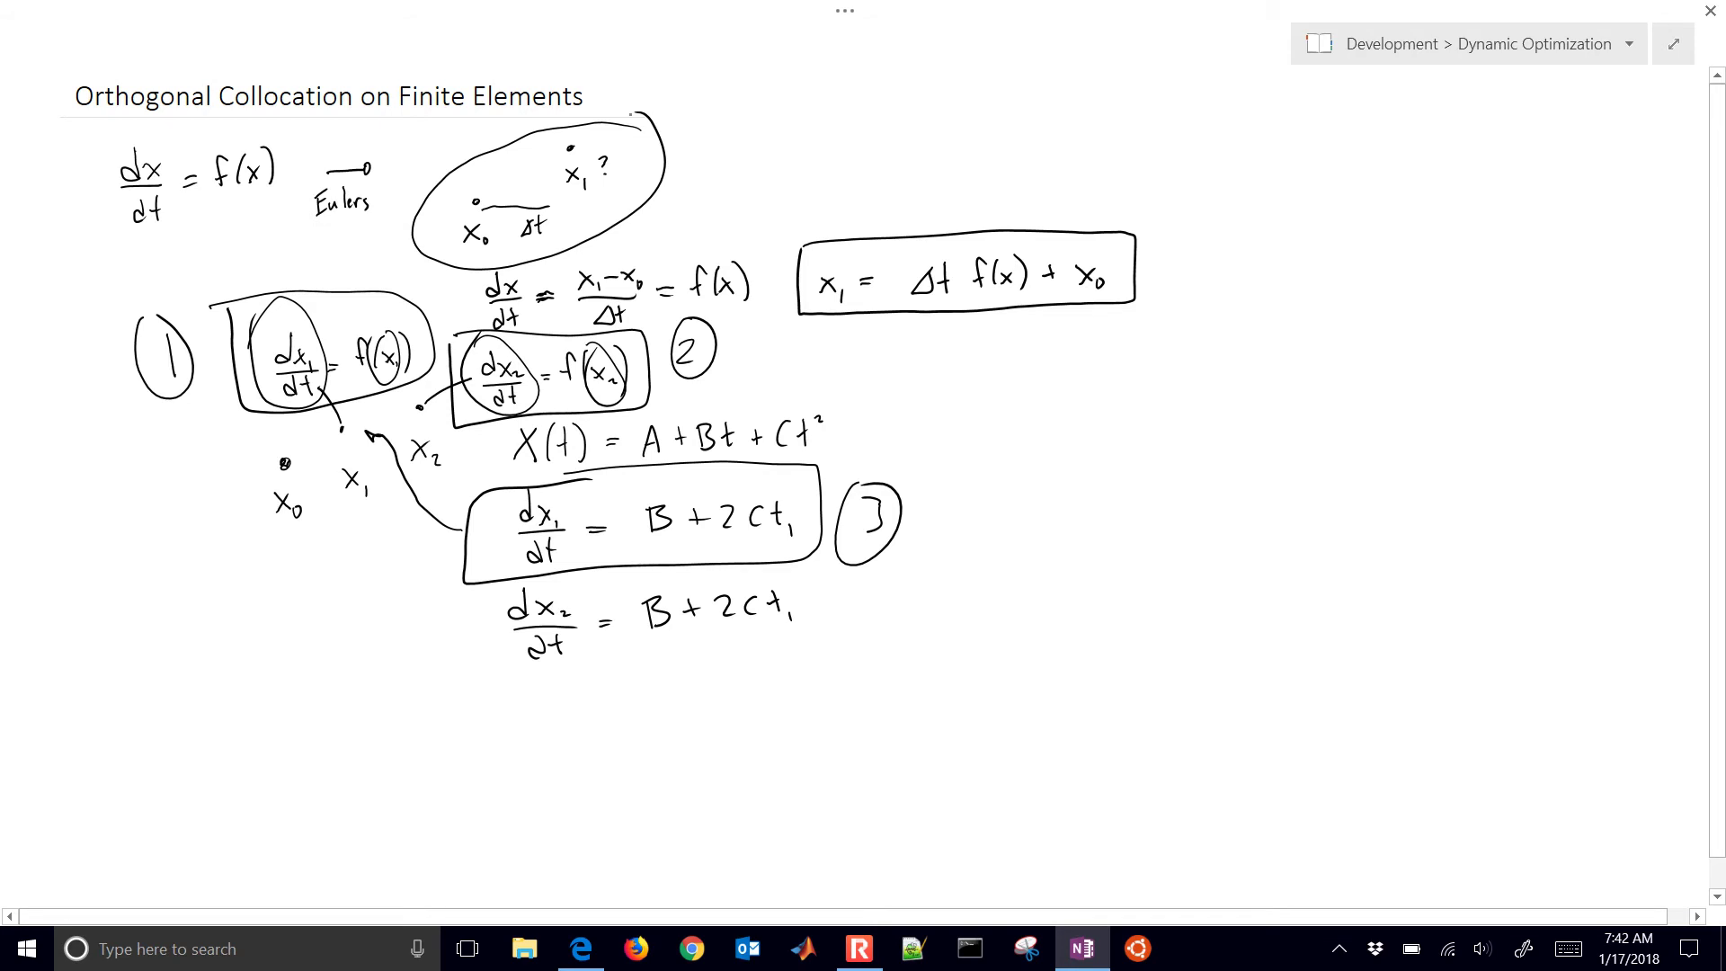
mouse_move(973, 431)
left_mouse_down()
mouse_move(841, 452)
mouse_move(841, 474)
mouse_move(988, 389)
left_mouse_up()
left_click_drag(858, 410, 870, 429)
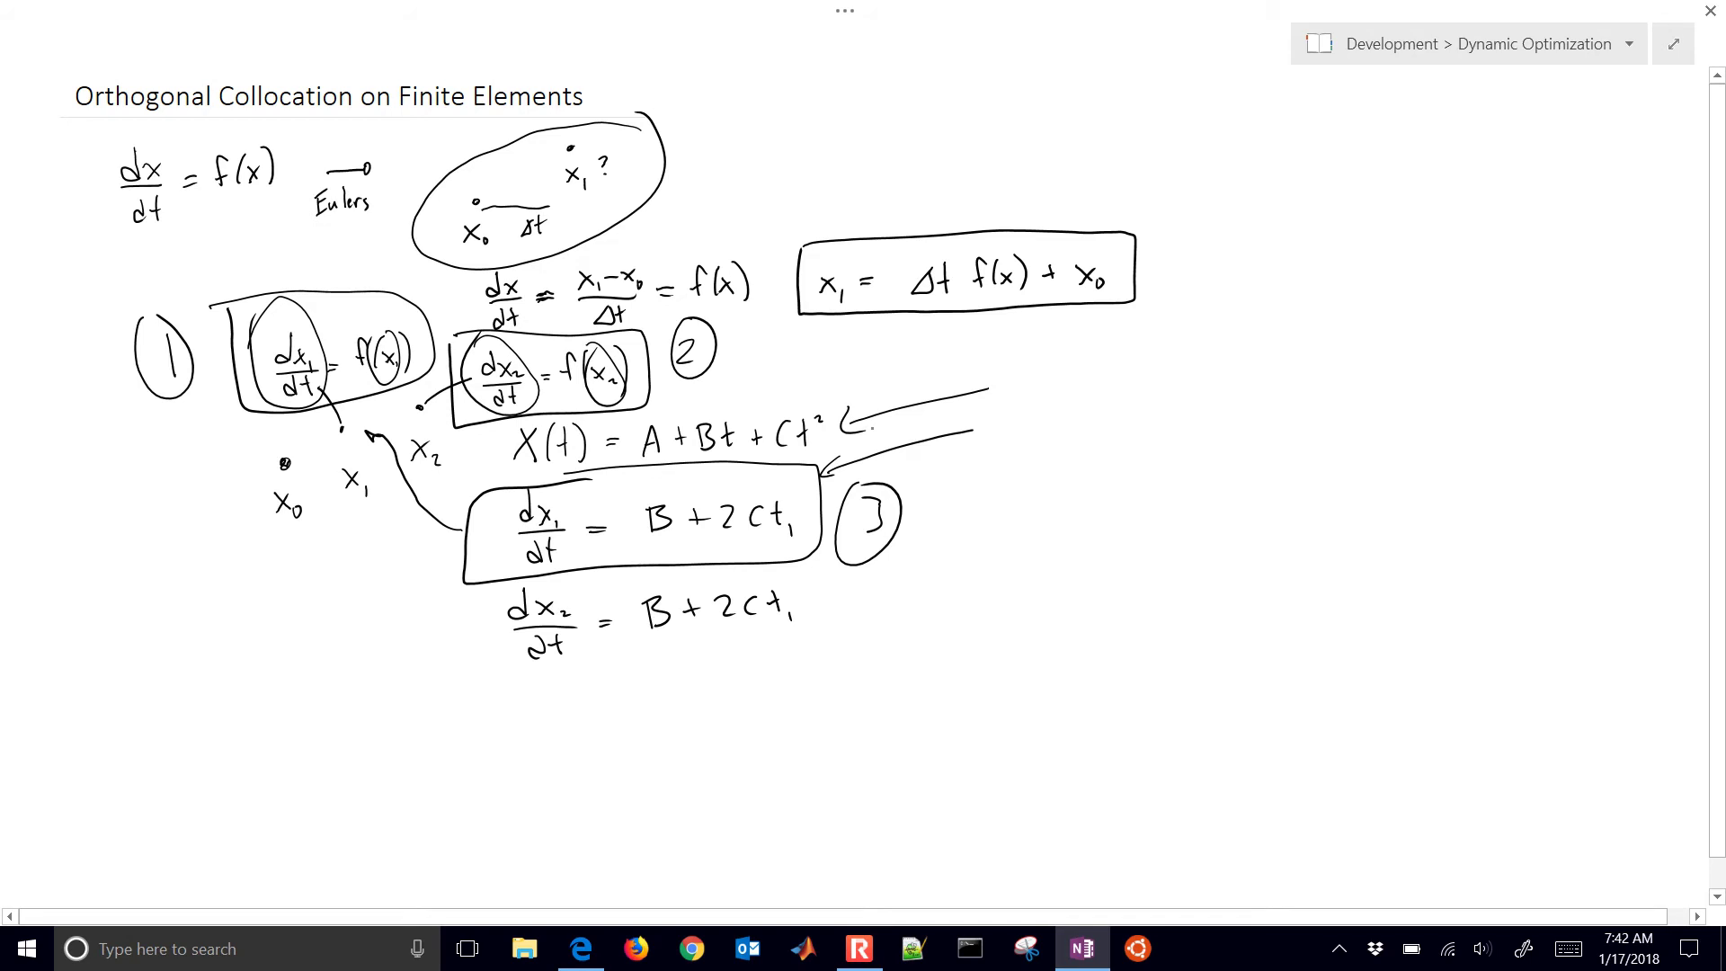
scroll(576, 359, "down", 3, "ctrl")
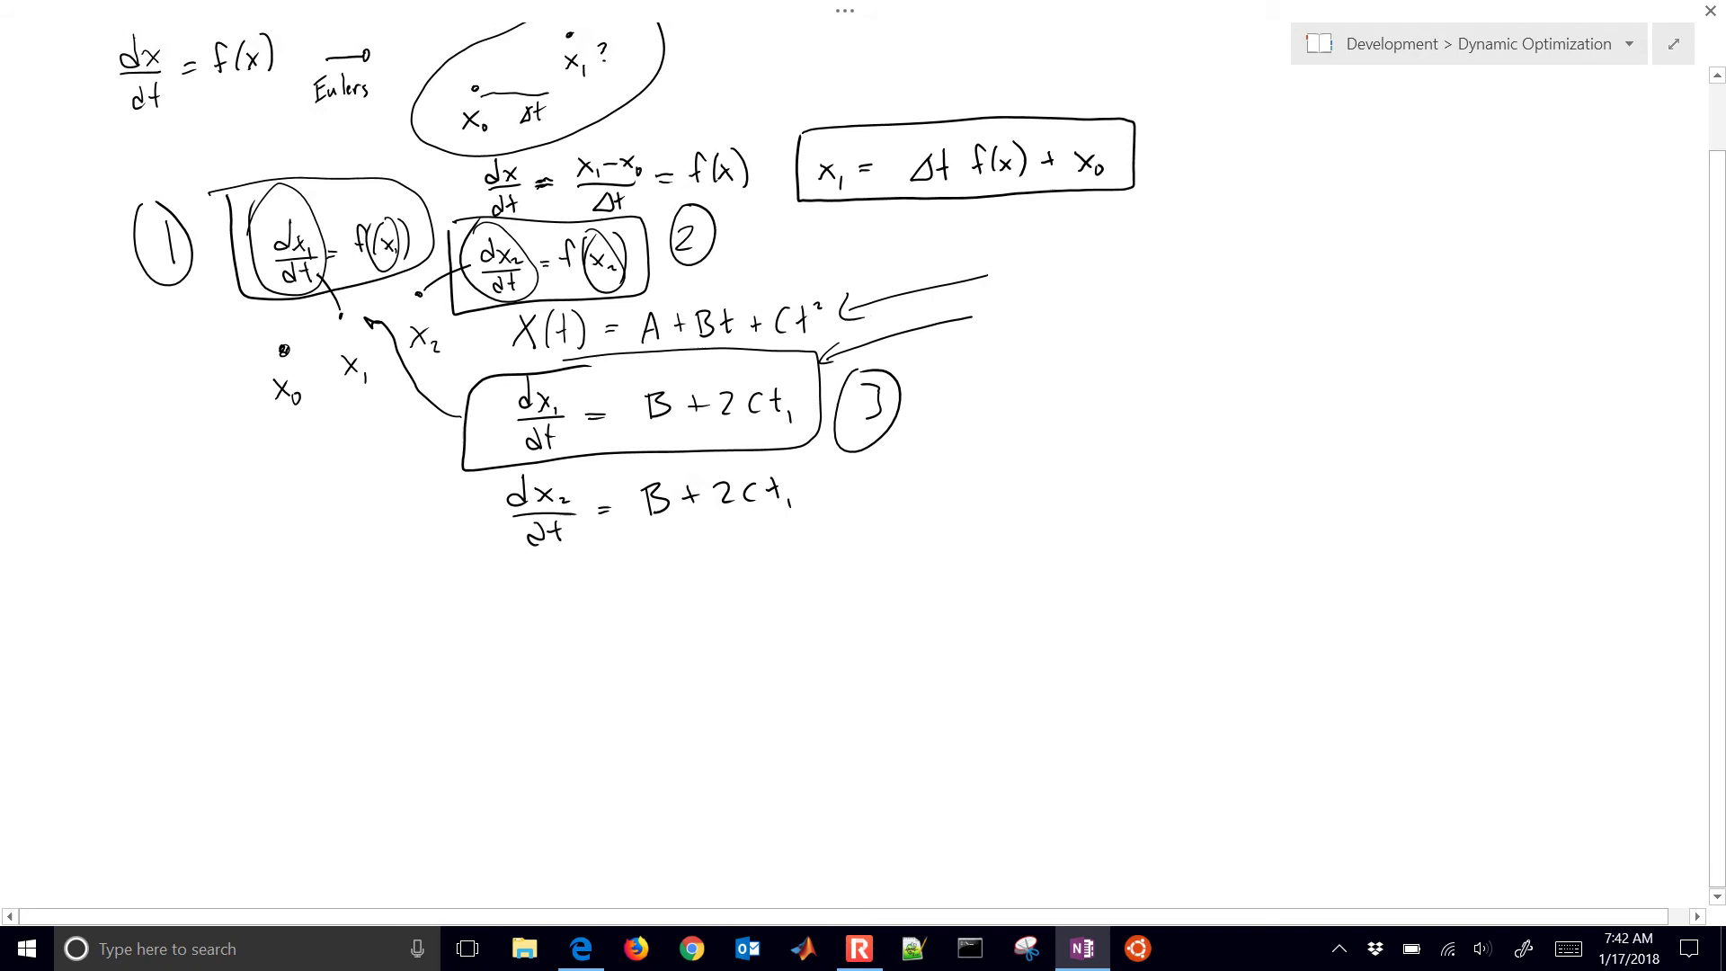
scroll(576, 359, "right", 1)
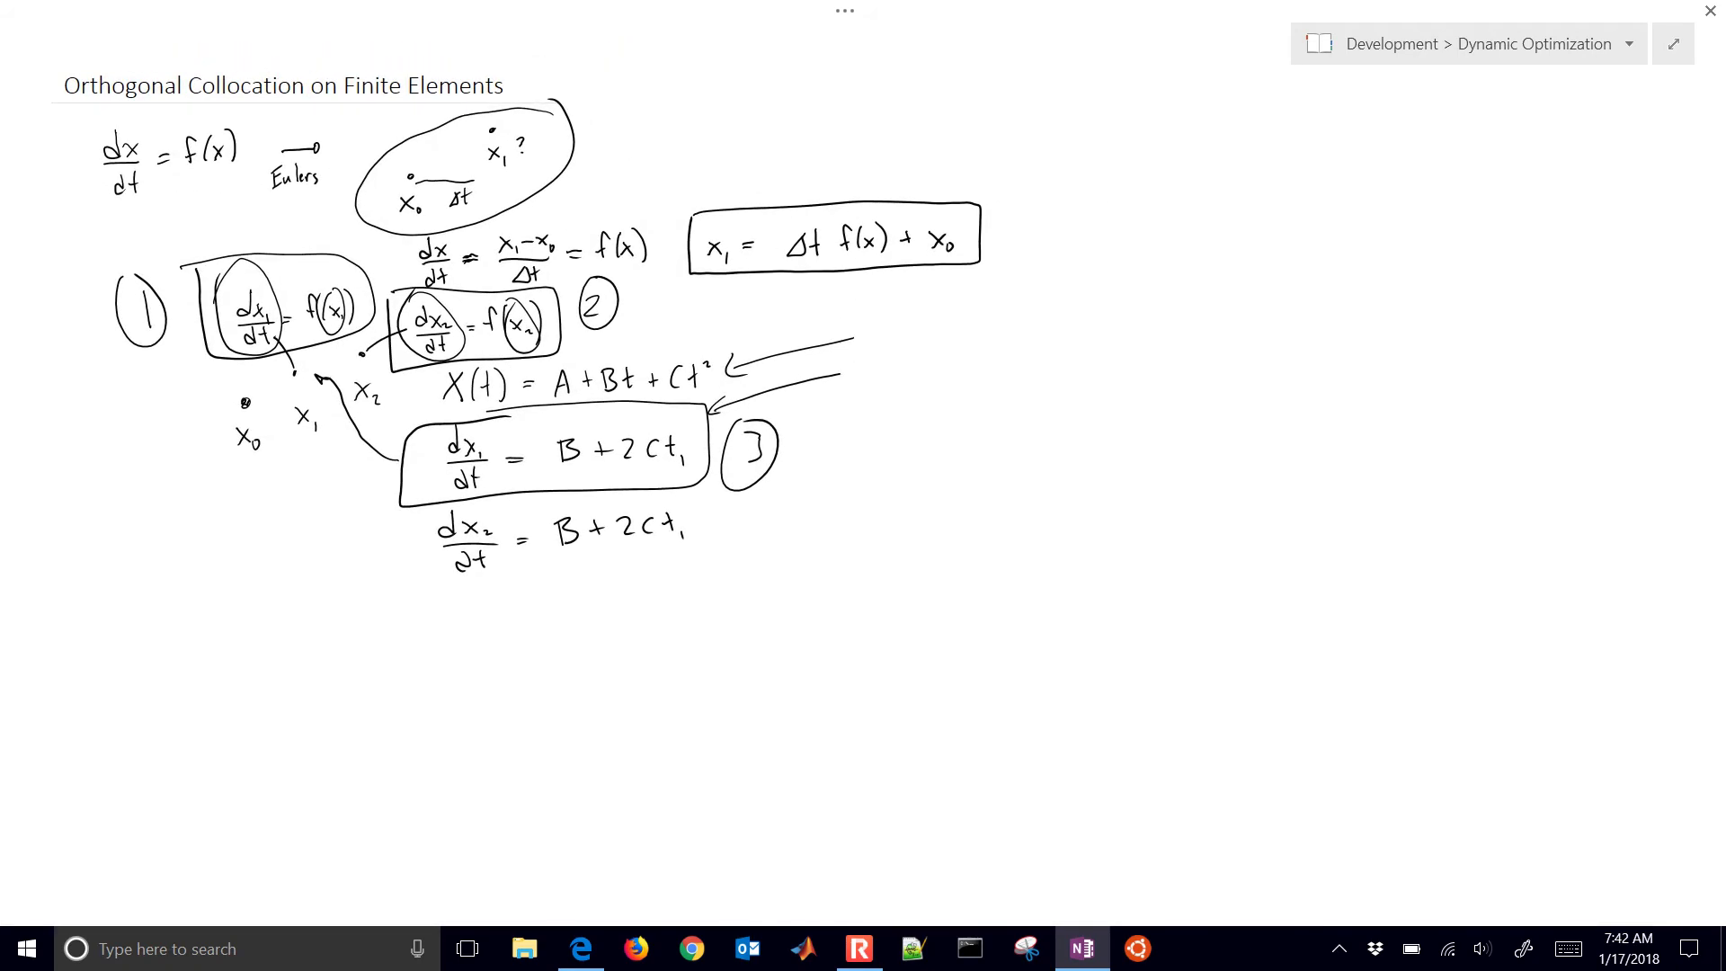
scroll(576, 359, "down", 2)
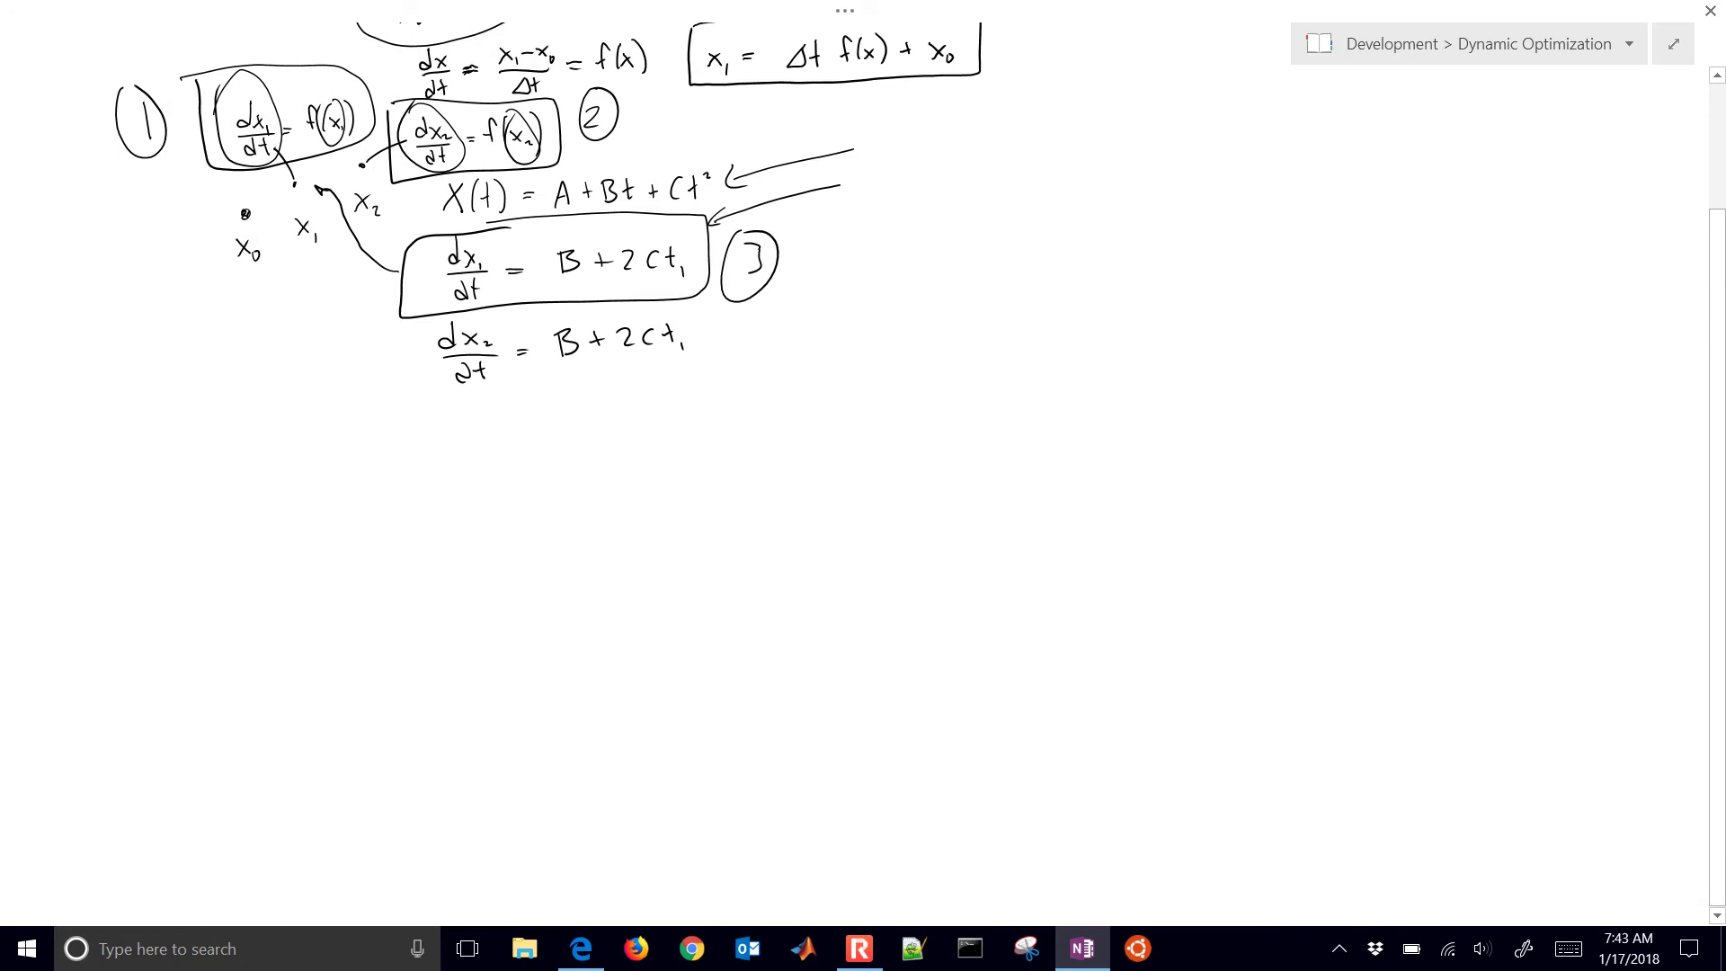
scroll(539, 270, "up", 3)
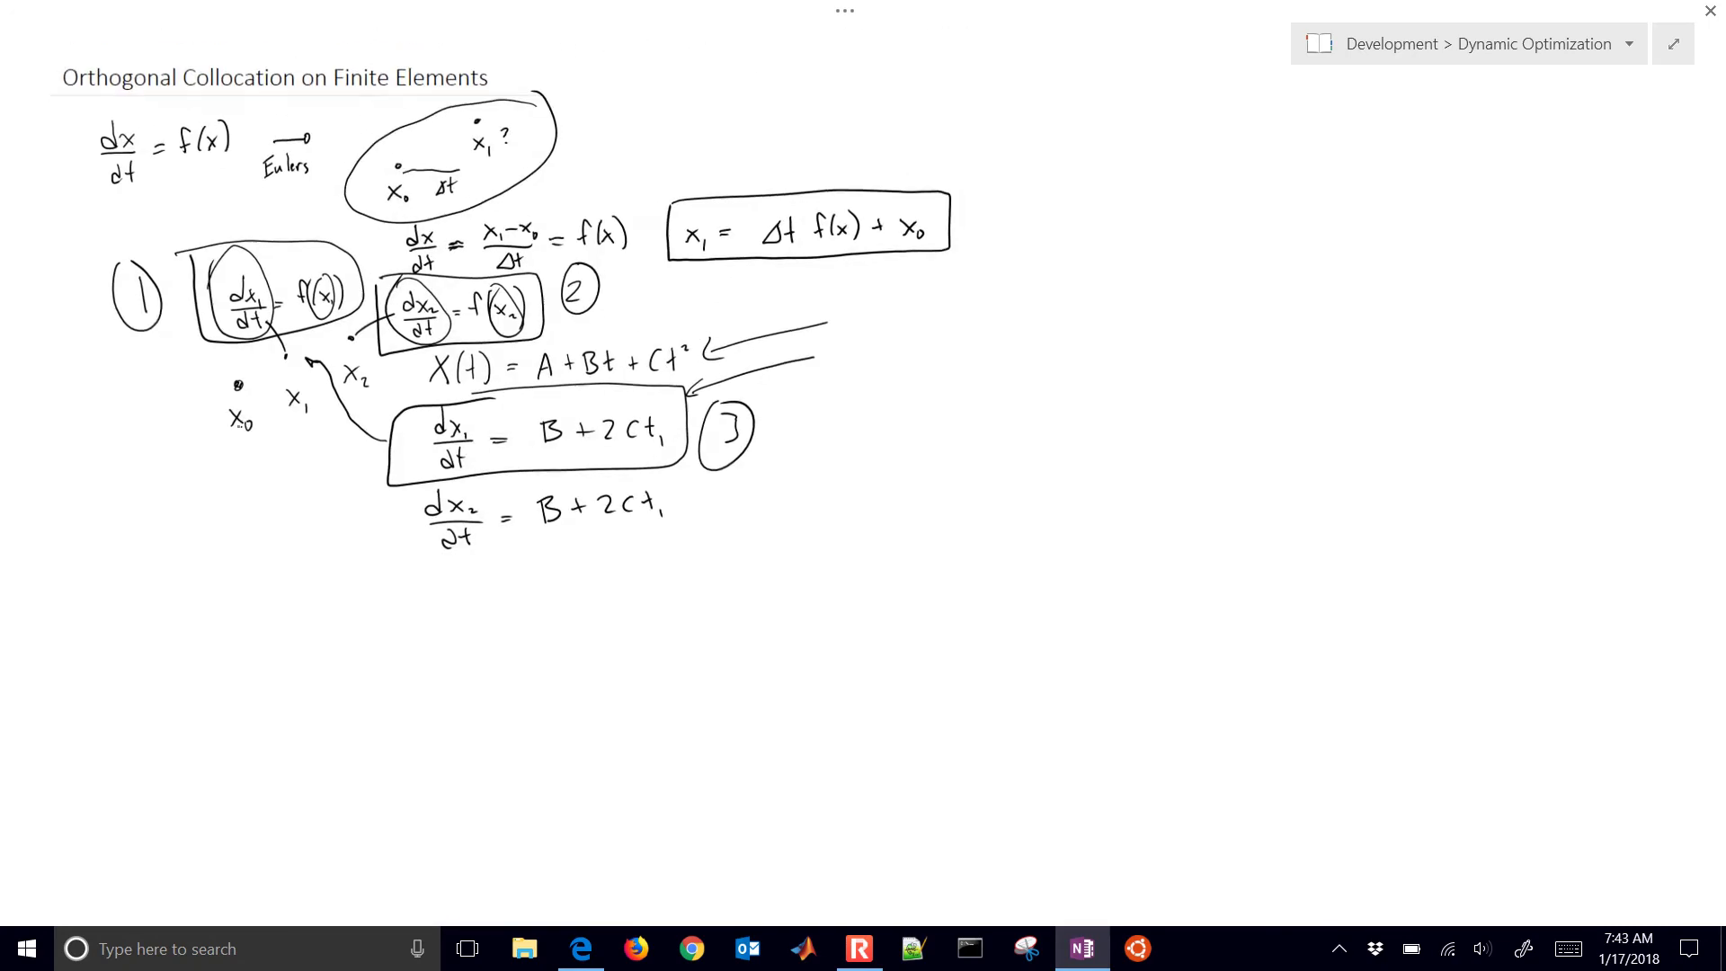
Write the cubic X(t) = A + Bt + Ct² + Dt³ below the notes.
mouse_move(213, 550)
left_mouse_down()
mouse_move(235, 579)
mouse_move(214, 585)
mouse_move(251, 591)
left_mouse_up()
left_click_drag(260, 568, 272, 566)
mouse_move(266, 550)
left_mouse_down()
mouse_move(259, 587)
mouse_move(290, 590)
mouse_move(358, 551)
mouse_move(368, 585)
left_mouse_up()
left_click_drag(351, 572, 364, 572)
mouse_move(382, 563)
left_mouse_down()
mouse_move(383, 586)
mouse_move(411, 590)
left_mouse_up()
mouse_move(410, 559)
left_mouse_down()
mouse_move(415, 589)
mouse_move(449, 573)
left_mouse_up()
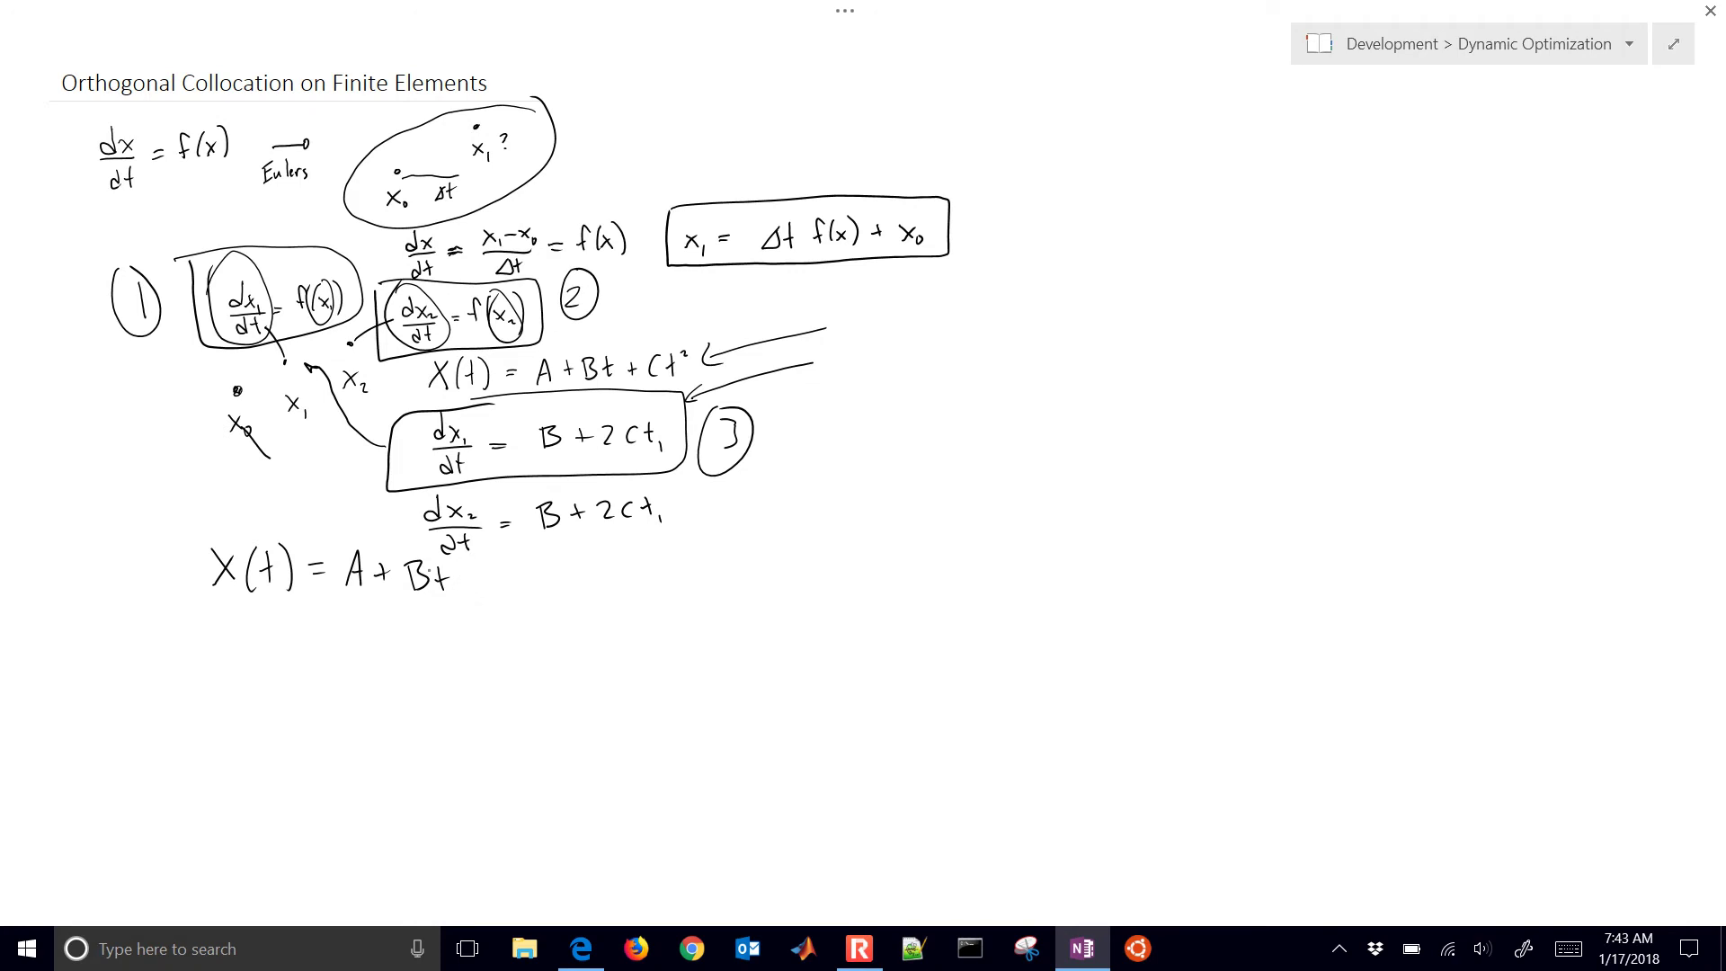
left_click_drag(527, 564, 549, 589)
left_click_drag(540, 576, 612, 570)
mouse_move(626, 558)
left_mouse_down()
mouse_move(629, 584)
mouse_move(659, 581)
left_mouse_up()
left_click_drag(650, 568, 663, 566)
Sketch labelled points x0, x1, x2, x3, circle them, and loop around equations 1–3.
left_click_drag(814, 591, 826, 608)
left_click_drag(825, 592, 812, 609)
left_click_drag(830, 601, 873, 567)
mouse_move(872, 555)
left_mouse_down()
mouse_move(862, 567)
mouse_move(935, 546)
left_mouse_up()
mouse_move(935, 531)
left_mouse_down()
mouse_move(984, 504)
mouse_move(992, 543)
left_mouse_up()
left_click_drag(992, 528, 977, 543)
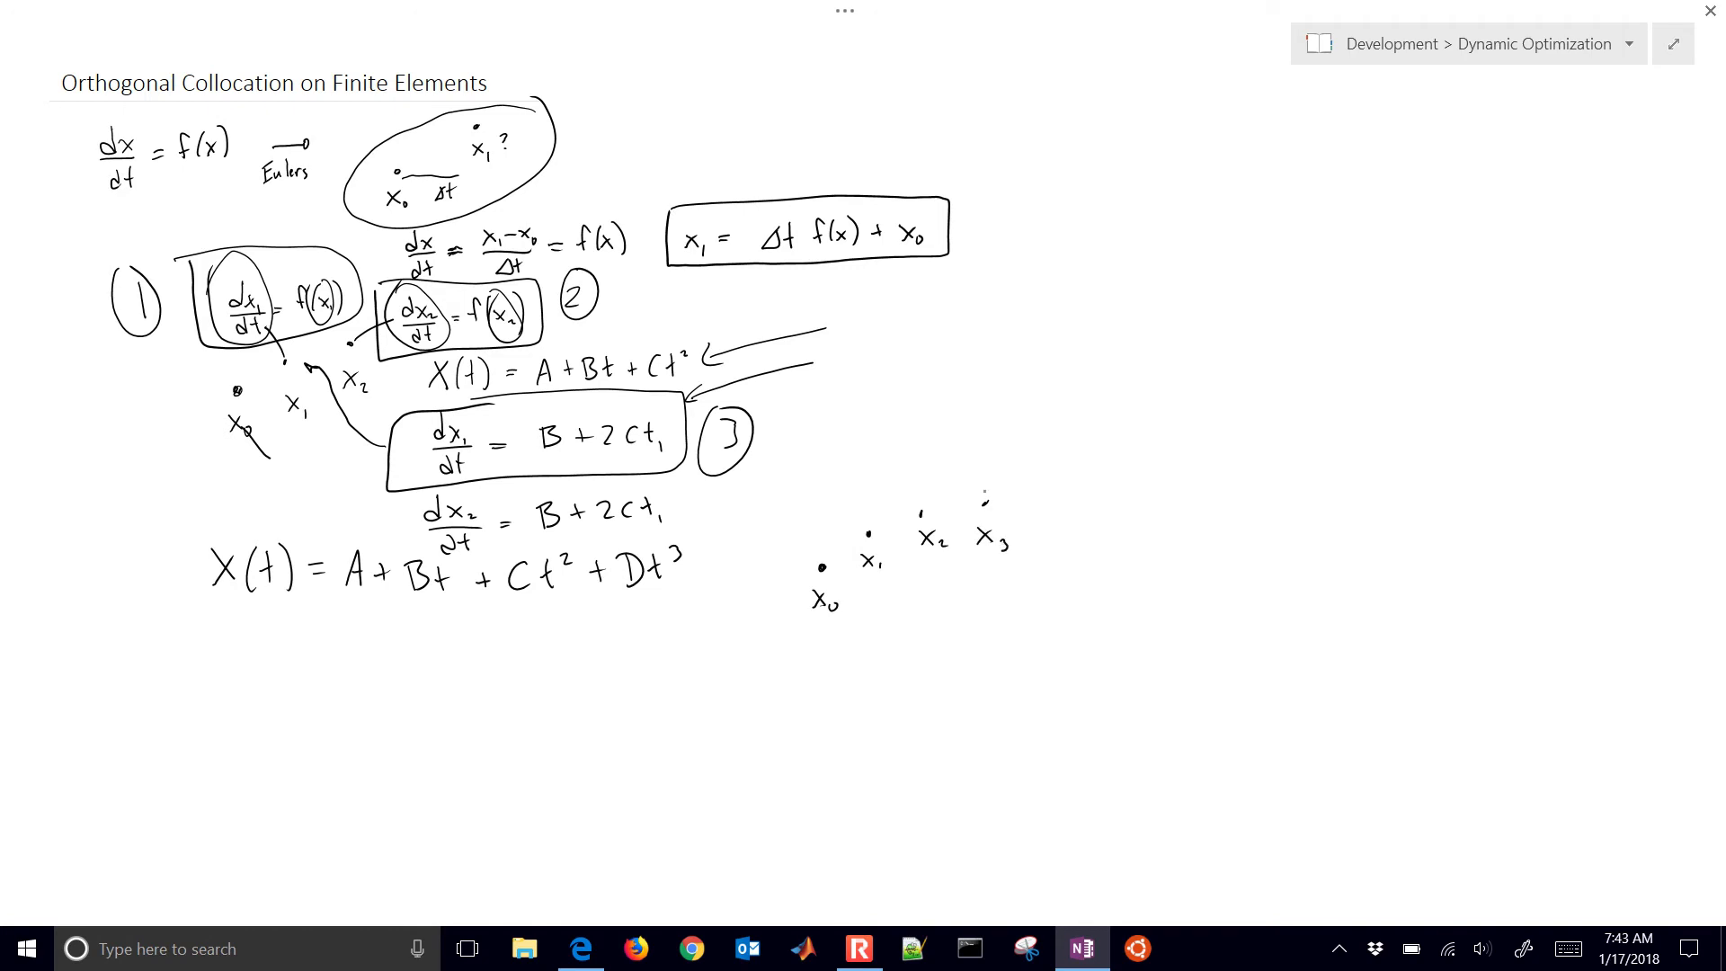
mouse_move(1022, 477)
left_mouse_down()
mouse_move(869, 495)
mouse_move(787, 630)
mouse_move(993, 577)
mouse_move(1025, 476)
left_mouse_up()
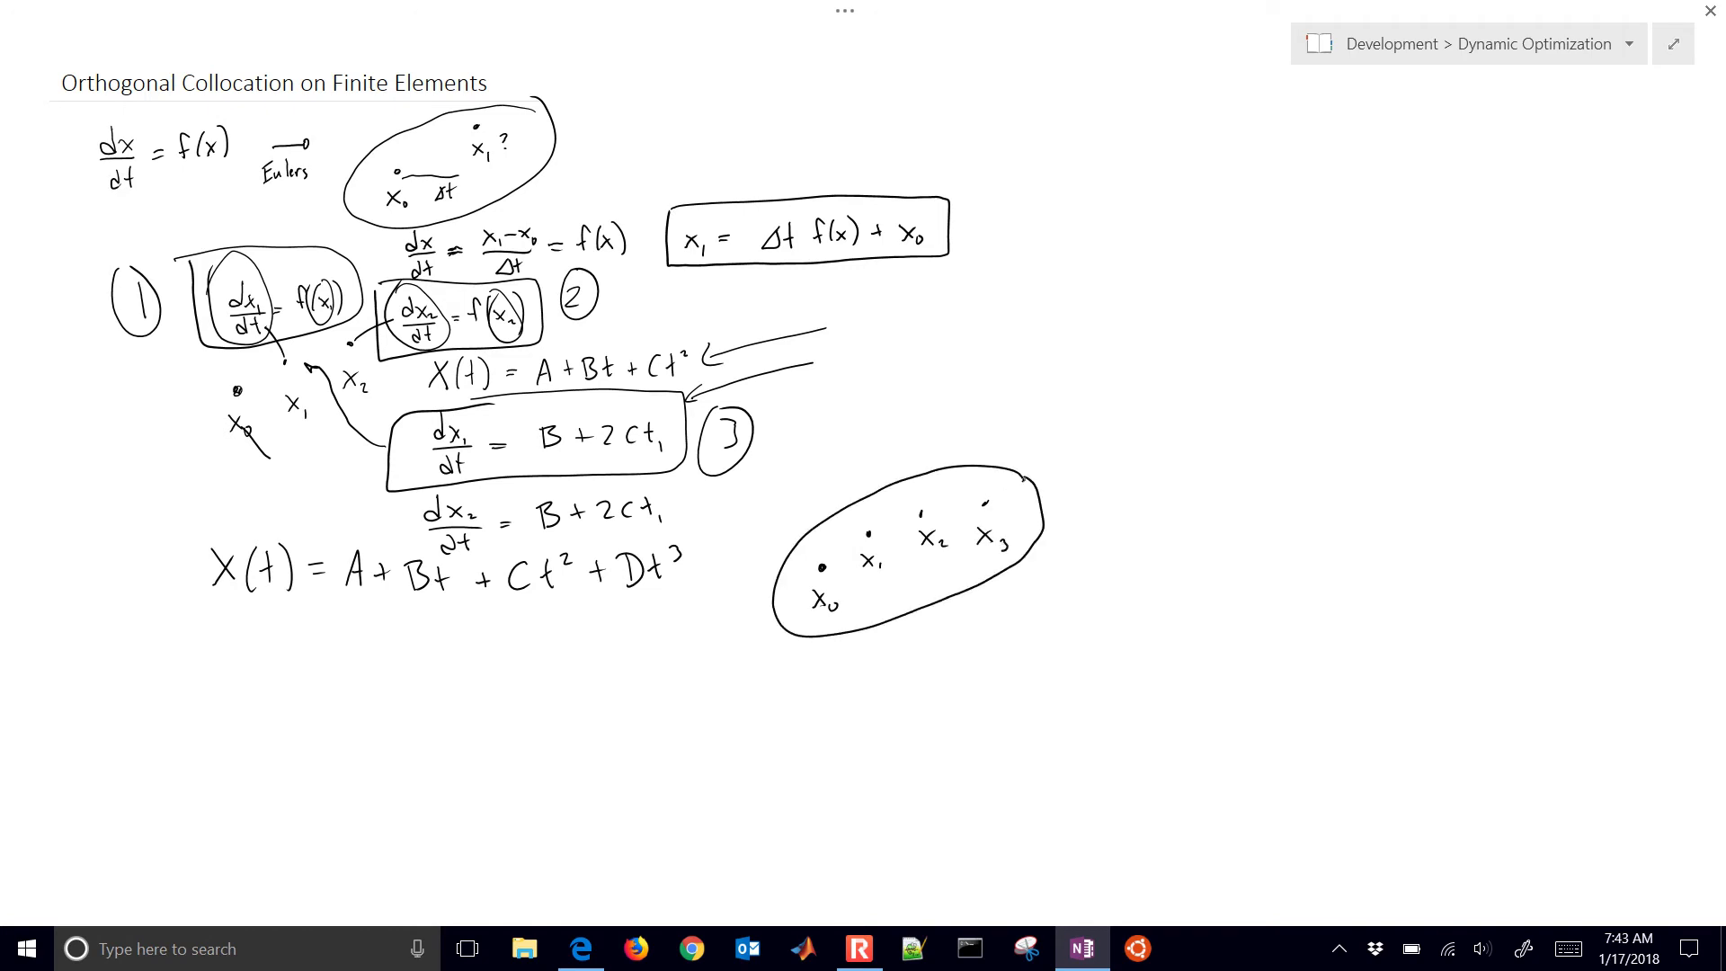
scroll(539, 360, "right", 5)
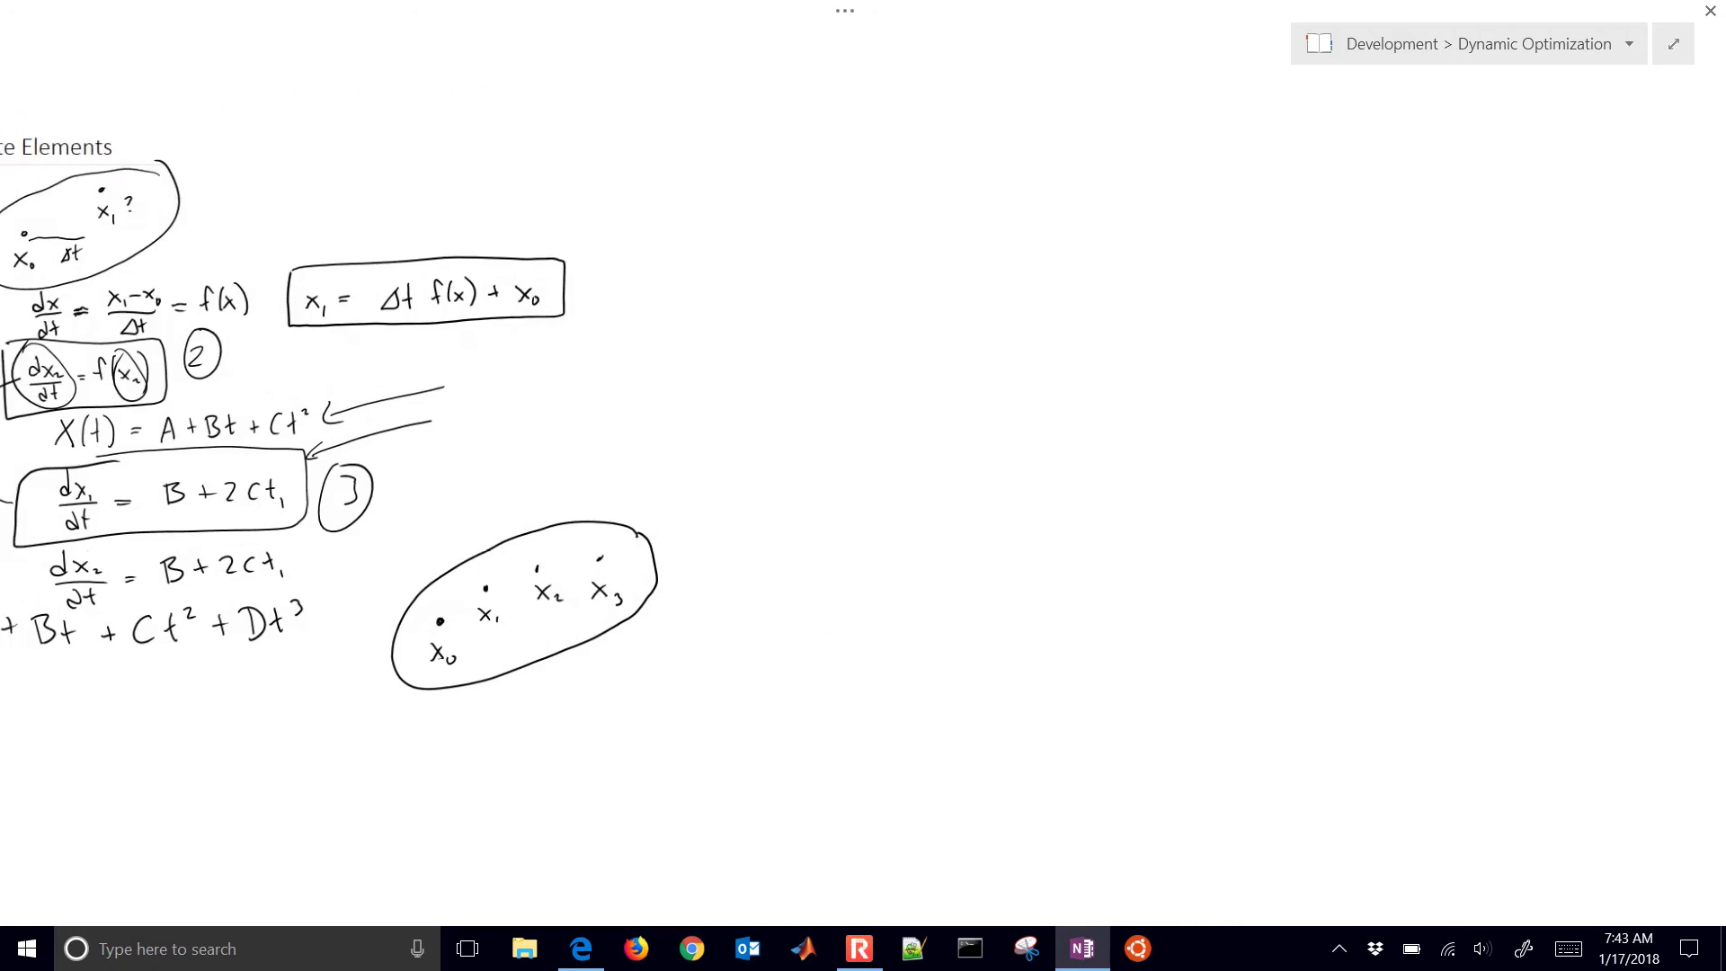
scroll(539, 359, "left", 5)
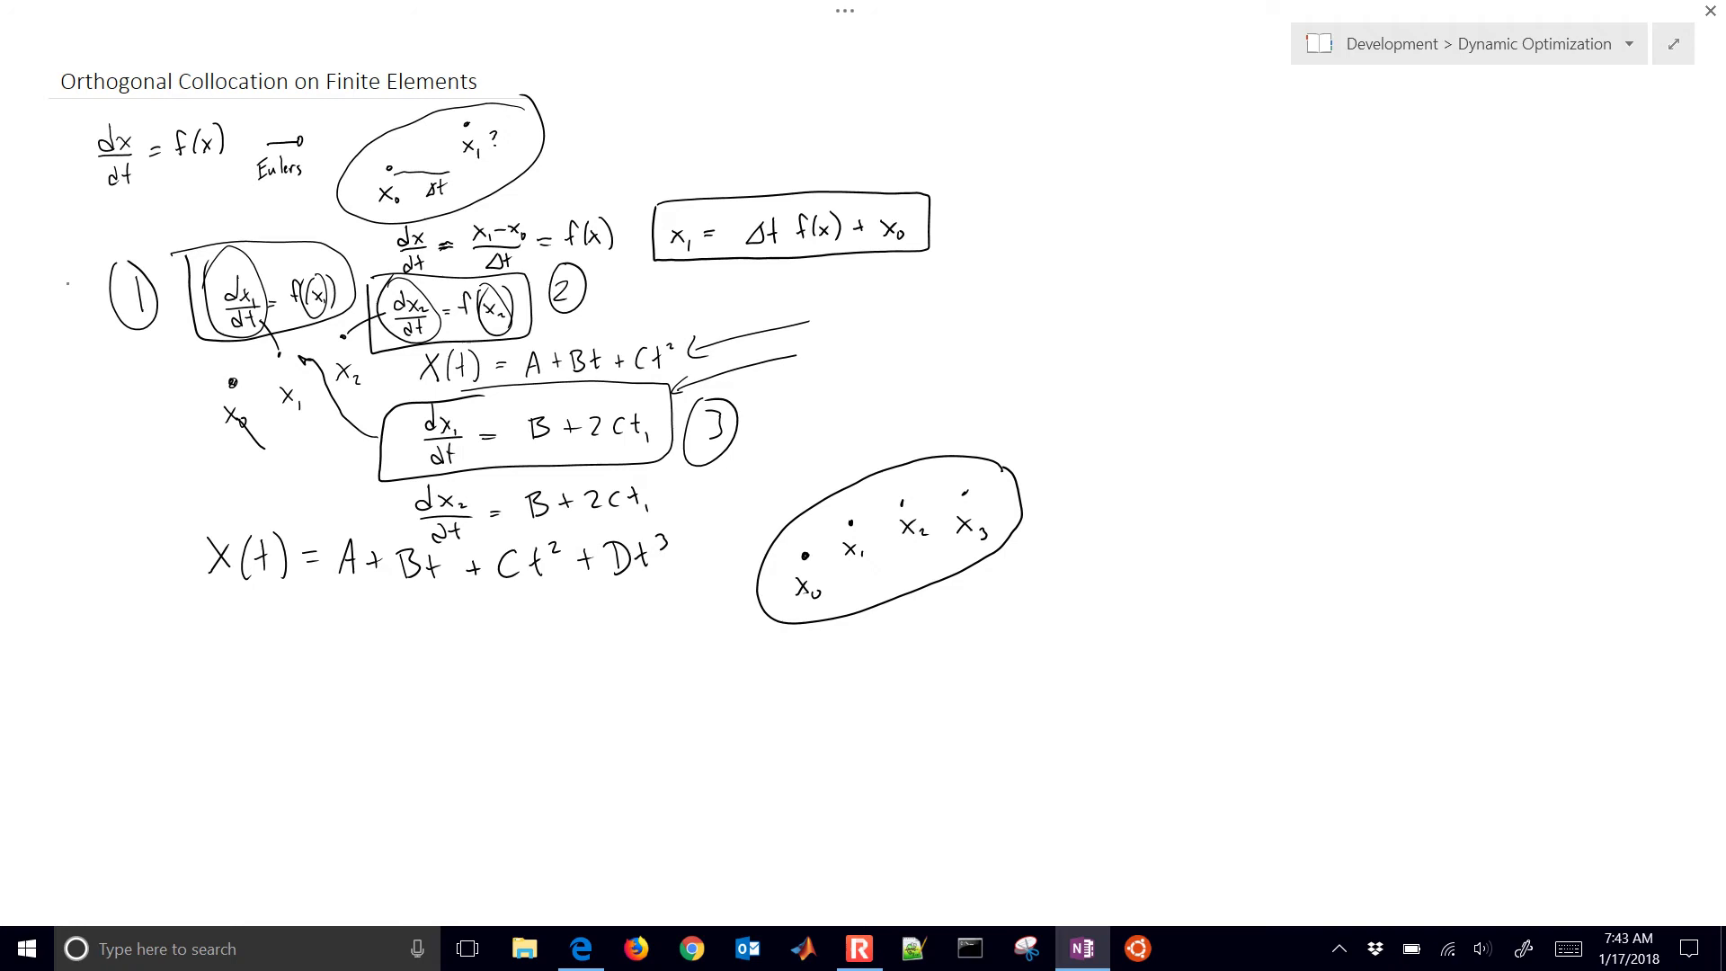
mouse_move(62, 271)
left_mouse_down()
mouse_move(190, 234)
mouse_move(404, 228)
mouse_move(596, 248)
mouse_move(758, 314)
mouse_move(755, 465)
mouse_move(465, 482)
mouse_move(178, 456)
mouse_move(98, 317)
mouse_move(166, 245)
left_mouse_up()
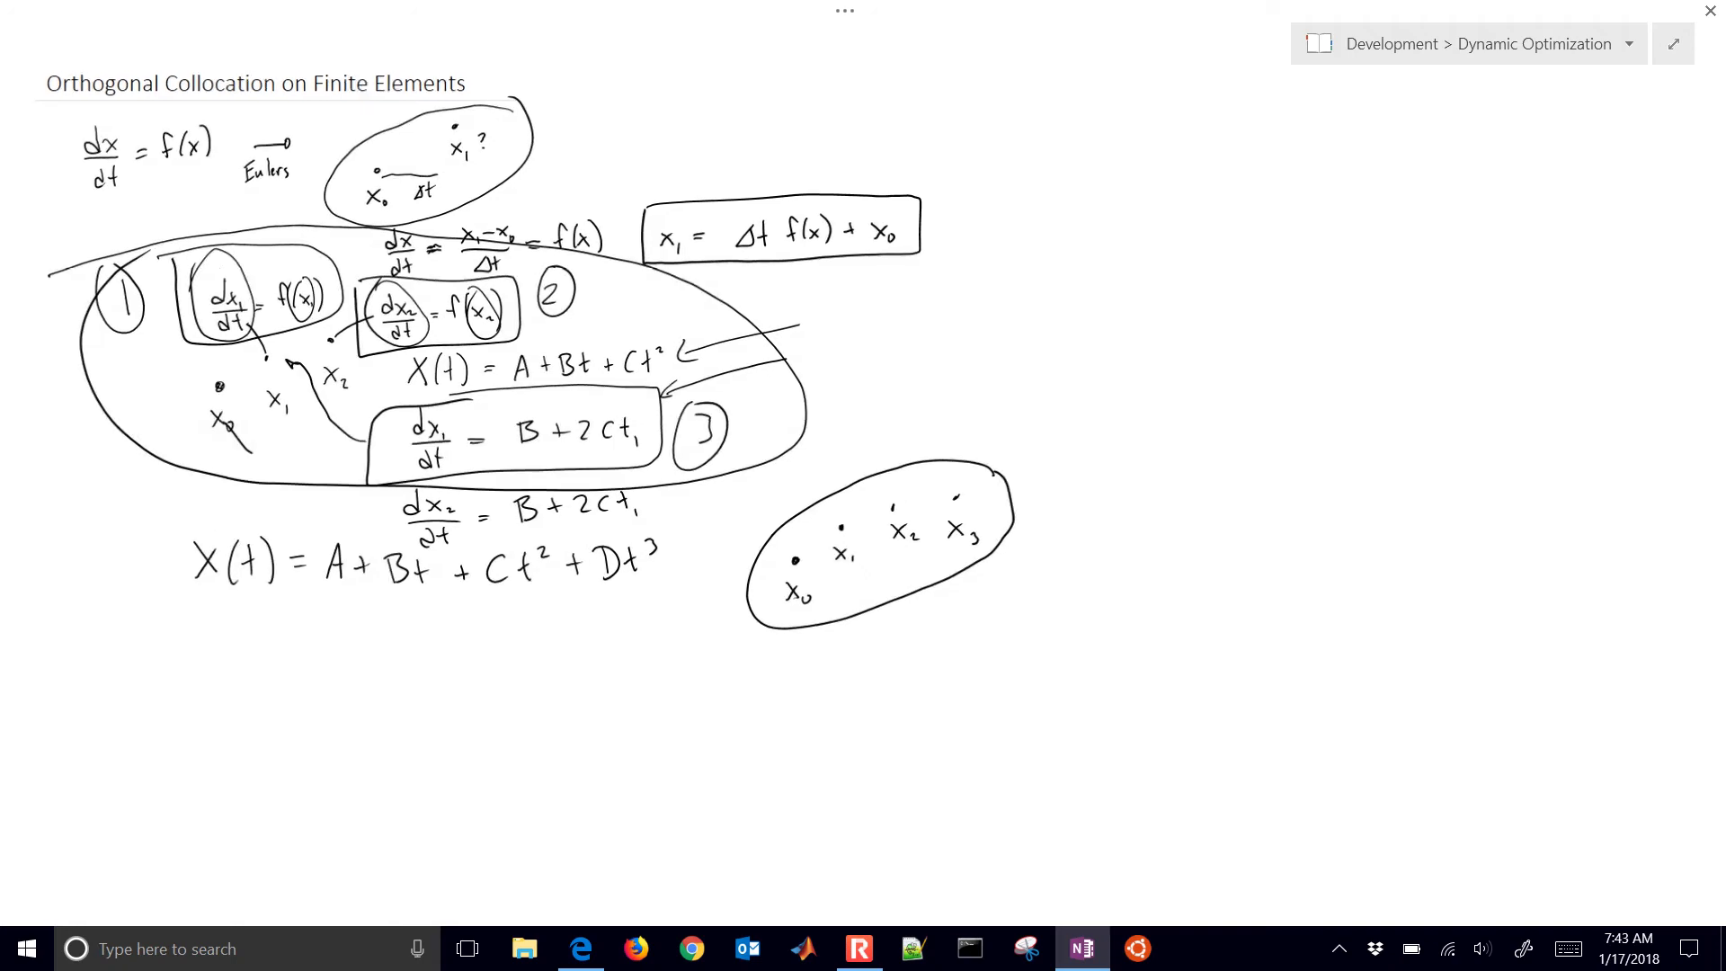
Write the bracketed column vector ẋ₁, ẋ₂, ẋ₃.
mouse_move(1134, 476)
left_mouse_down()
mouse_move(1156, 494)
mouse_move(1161, 469)
left_mouse_up()
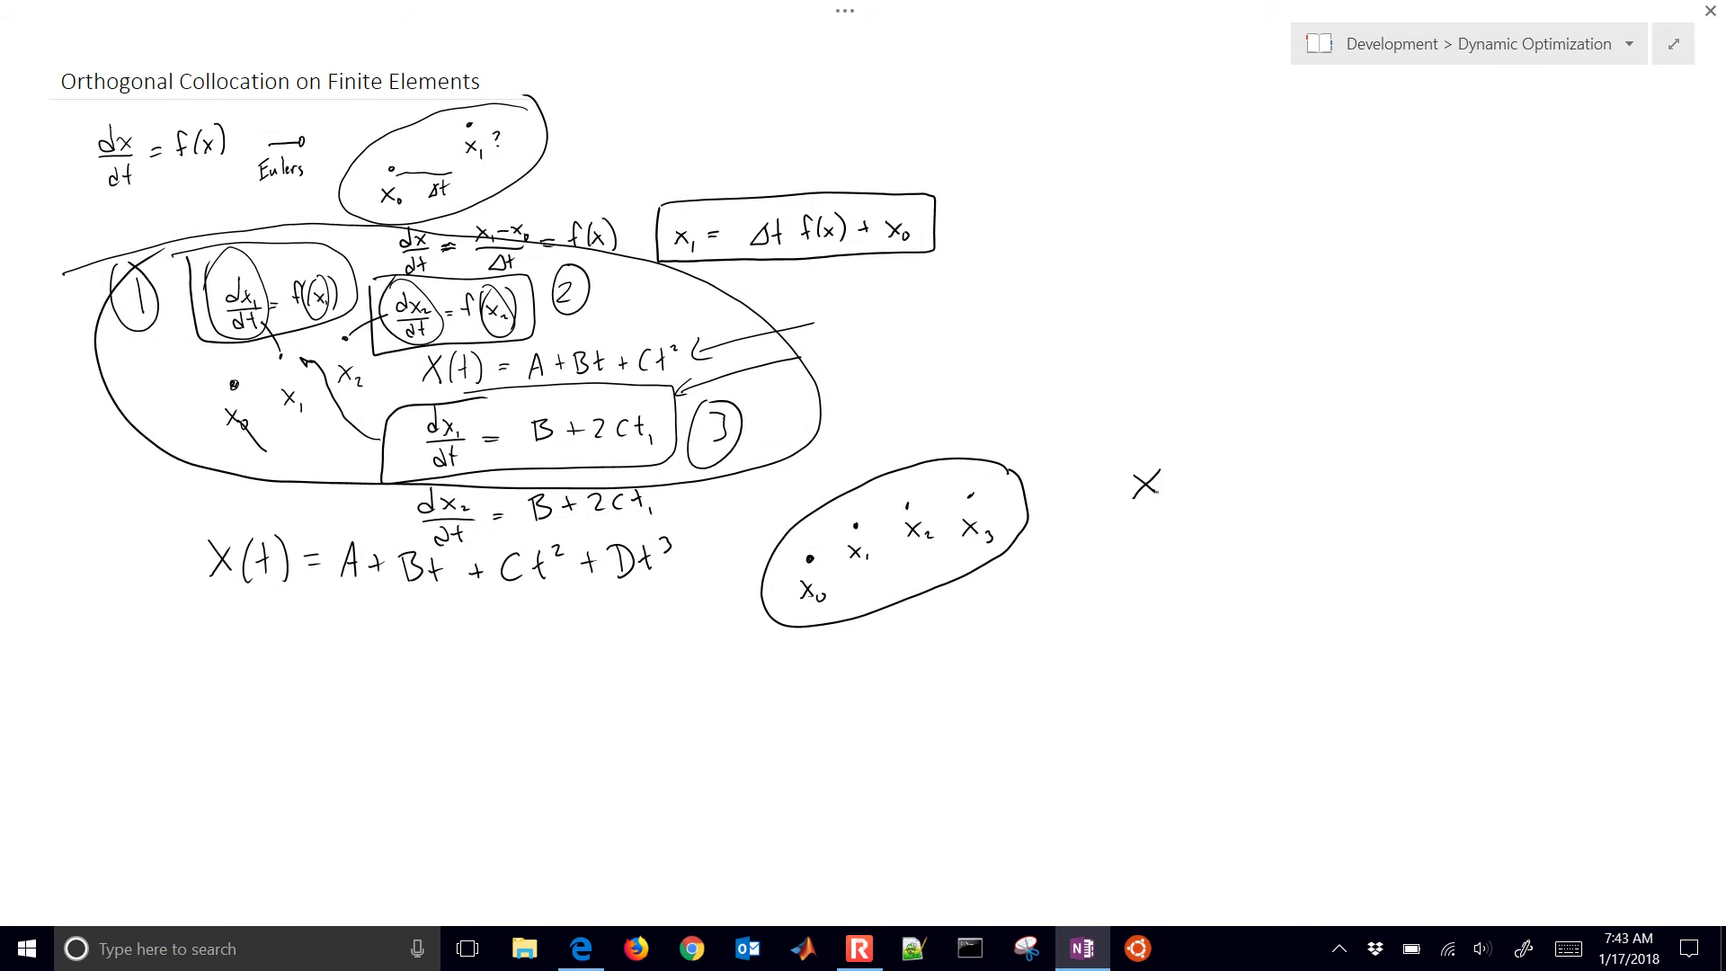
mouse_move(1134, 531)
left_mouse_down()
mouse_move(1153, 548)
mouse_move(1156, 529)
left_mouse_up()
mouse_move(1153, 550)
left_mouse_down()
mouse_move(1168, 557)
mouse_move(1154, 598)
left_mouse_up()
mouse_move(1134, 598)
left_mouse_down()
mouse_move(1155, 580)
mouse_move(1166, 608)
left_mouse_up()
mouse_move(1125, 445)
left_mouse_down()
mouse_move(1105, 597)
mouse_move(1131, 605)
left_mouse_up()
left_click_drag(1178, 447, 1179, 616)
Complete the relation as = M([x₁; x₂; x₃] − [x₀; x₀; x₀]).
left_click_drag(1266, 550, 1293, 545)
left_click_drag(1334, 450, 1323, 593)
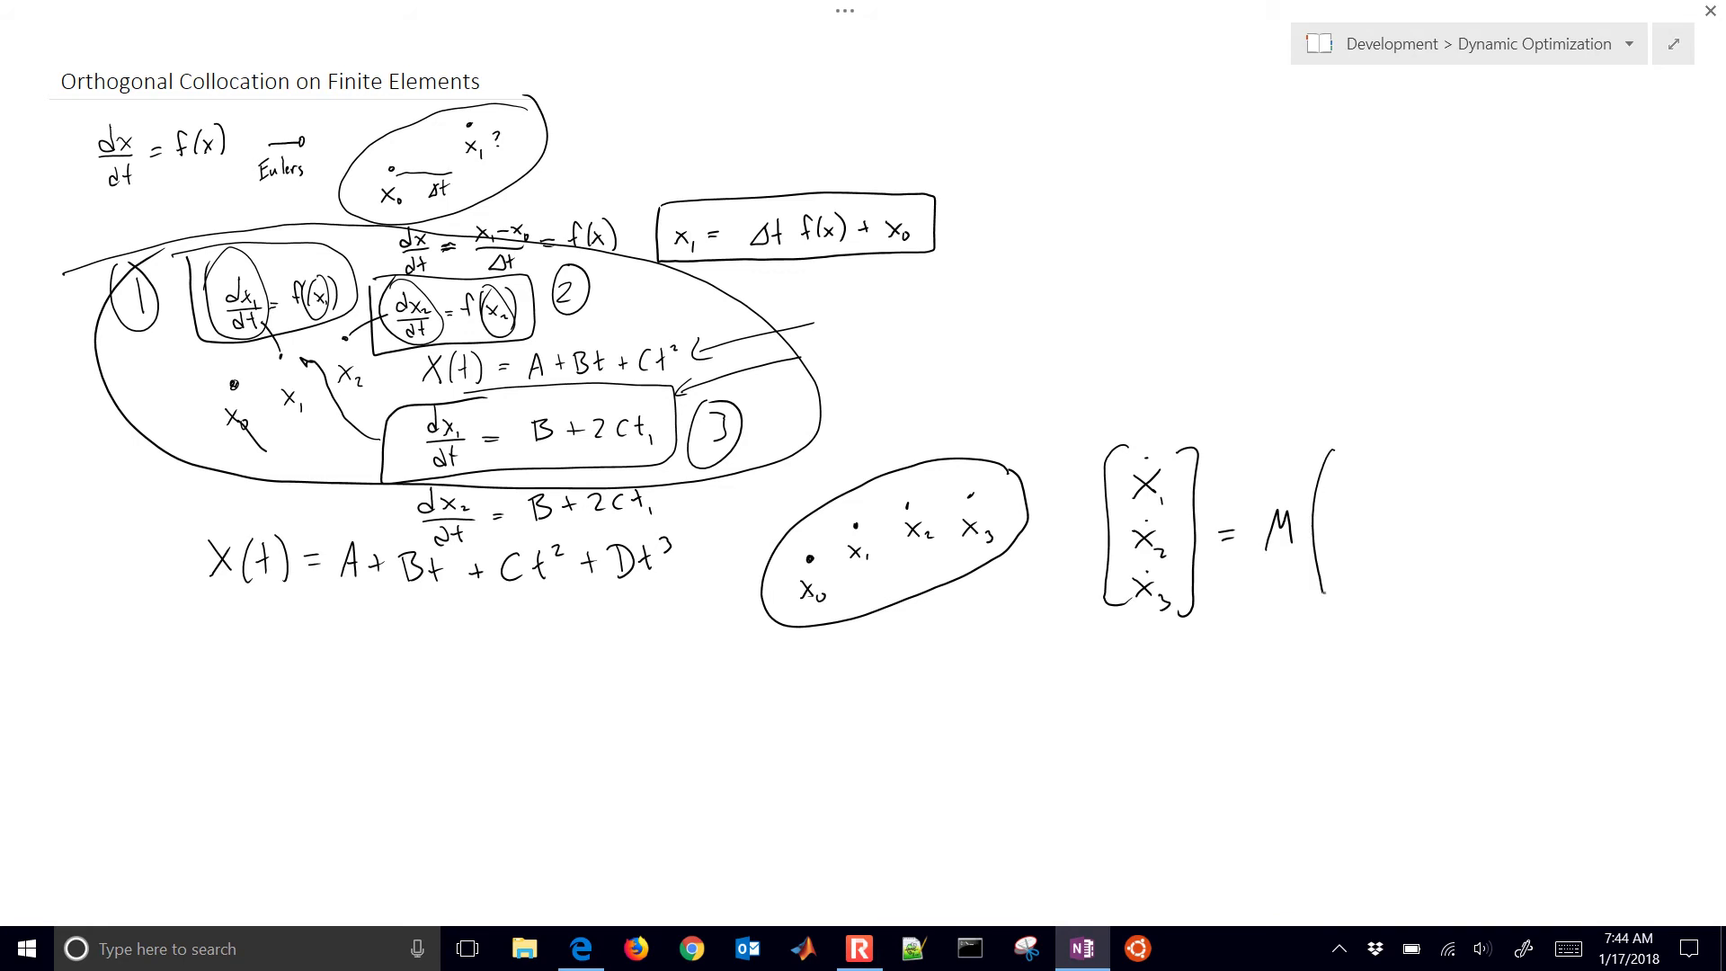
mouse_move(1361, 457)
left_mouse_down()
mouse_move(1342, 583)
mouse_move(1364, 585)
left_mouse_up()
left_click_drag(1370, 474, 1384, 491)
mouse_move(1386, 475)
left_mouse_down()
mouse_move(1369, 491)
mouse_move(1385, 529)
mouse_move(1368, 532)
mouse_move(1400, 536)
mouse_move(1372, 575)
left_mouse_up()
left_click_drag(1398, 569, 1407, 586)
mouse_move(1404, 456)
left_mouse_down()
mouse_move(1428, 491)
mouse_move(1415, 594)
left_mouse_up()
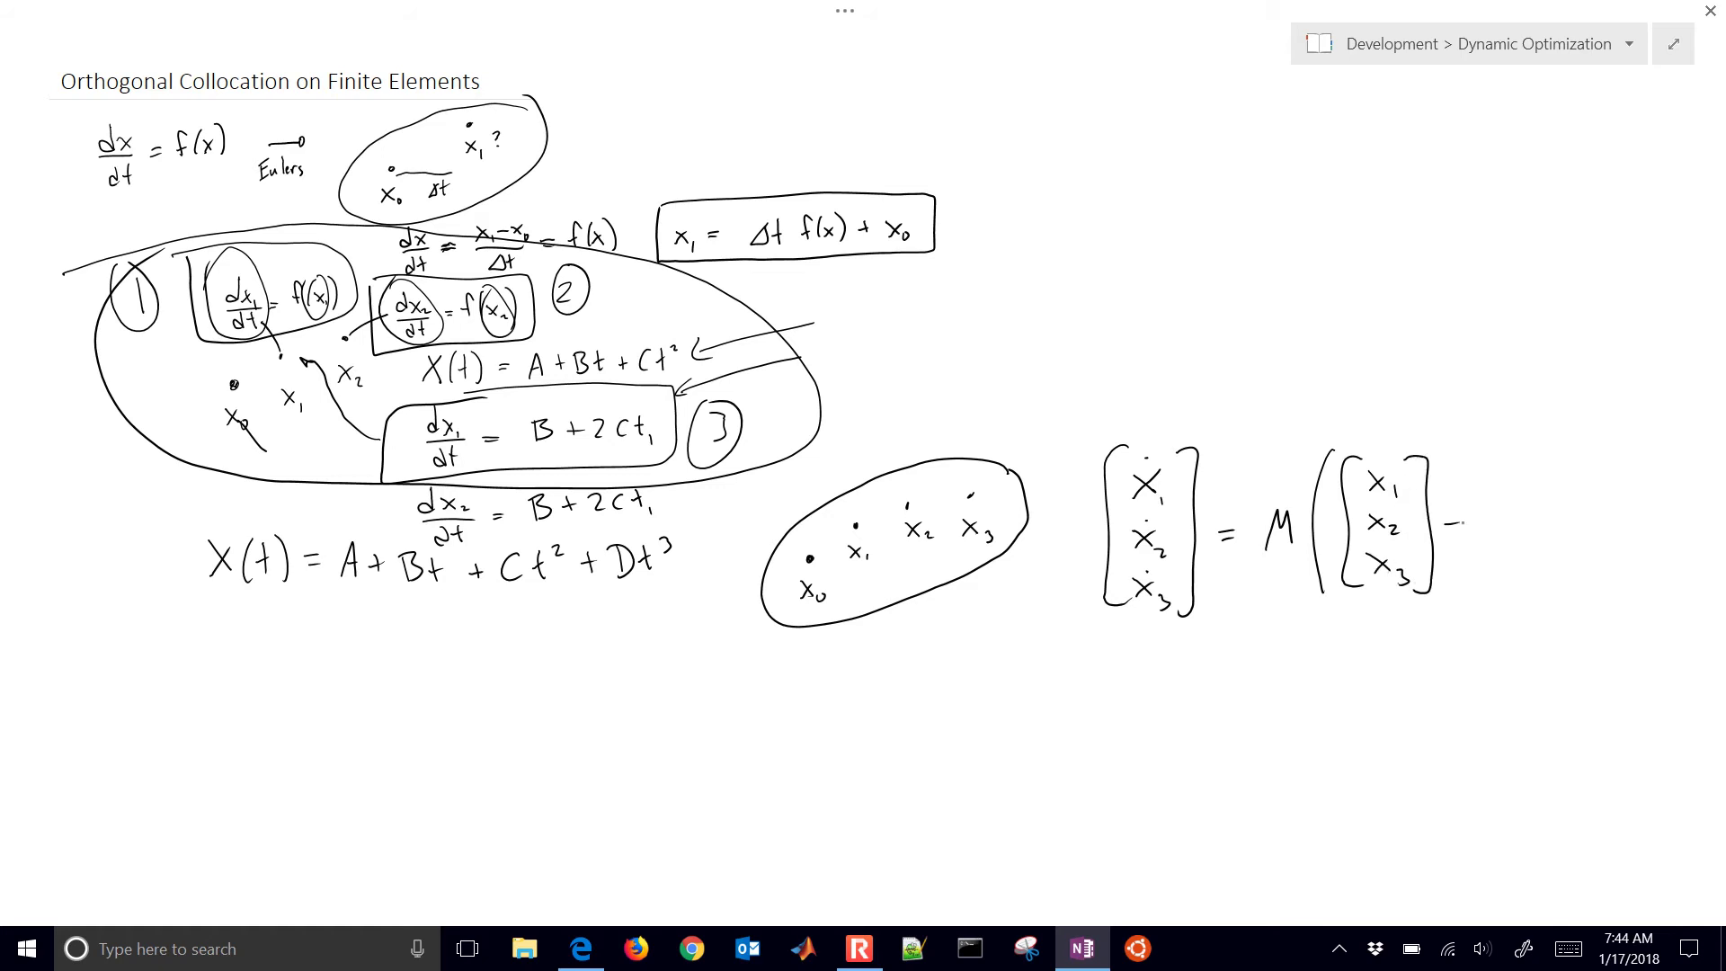
mouse_move(1494, 459)
left_mouse_down()
mouse_move(1476, 502)
mouse_move(1492, 585)
mouse_move(1521, 476)
mouse_move(1513, 529)
left_mouse_up()
mouse_move(1514, 513)
left_mouse_down()
mouse_move(1498, 531)
mouse_move(1522, 523)
mouse_move(1515, 568)
left_mouse_up()
left_click_drag(1514, 554, 1501, 568)
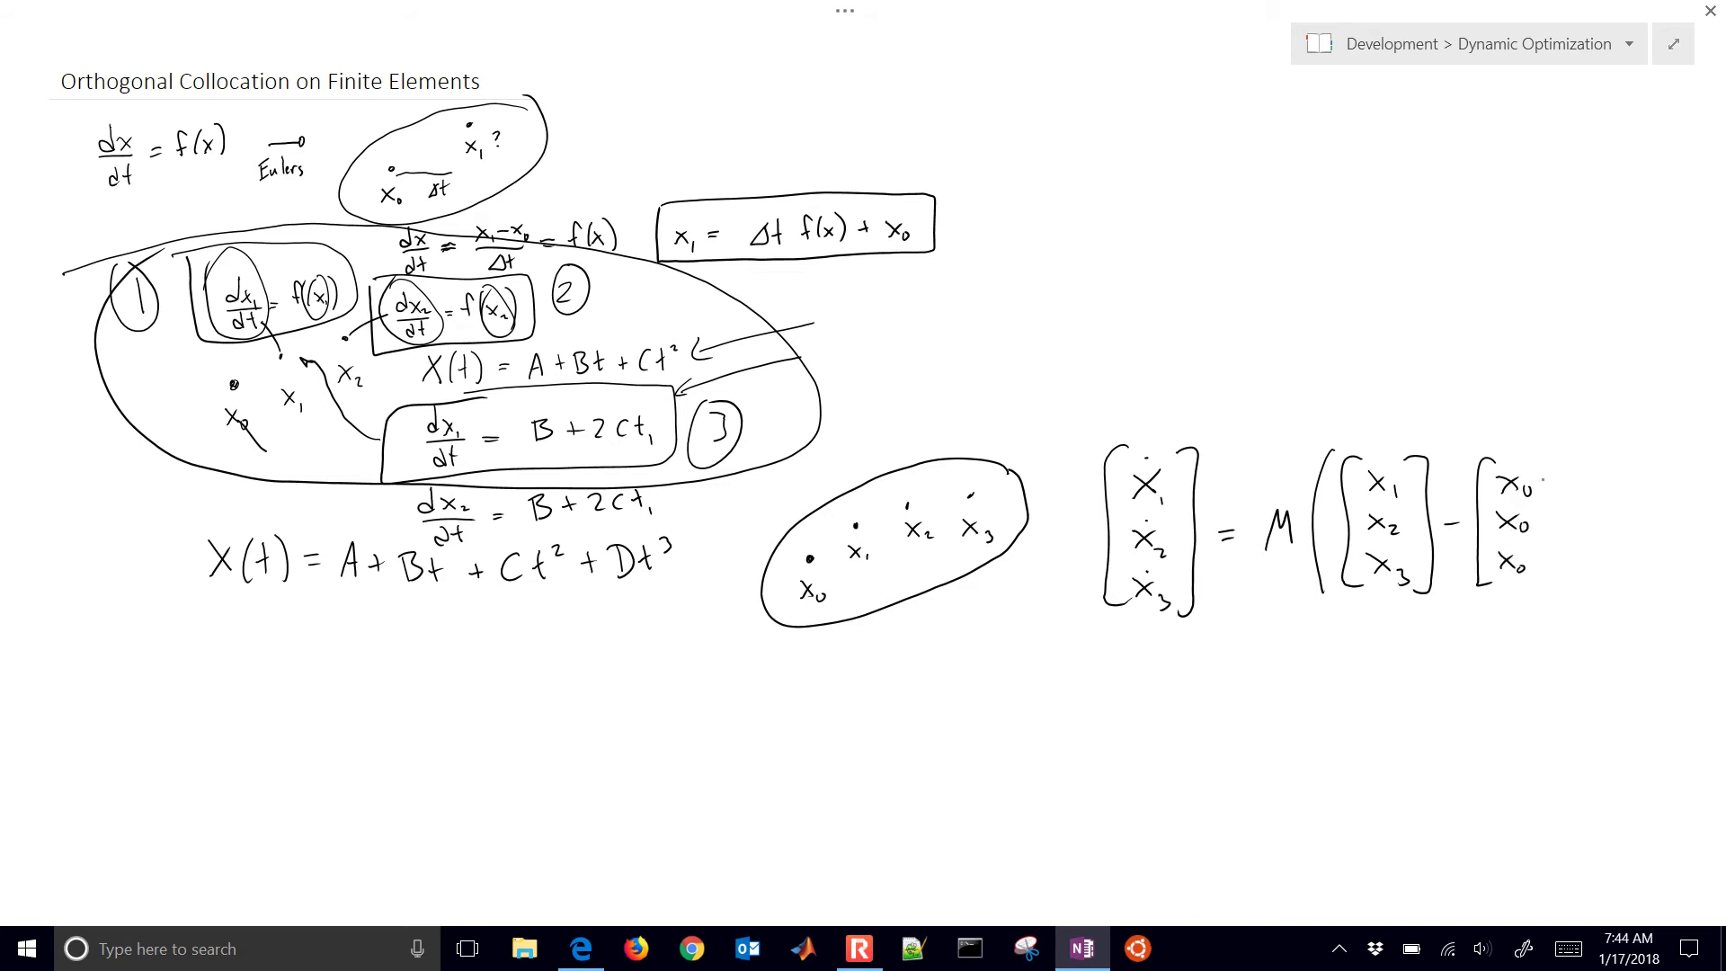
mouse_move(1532, 450)
left_mouse_down()
mouse_move(1535, 580)
mouse_move(1553, 593)
mouse_move(1536, 609)
left_mouse_up()
Draw a box around the cubic X(t) equation.
scroll(862, 494, "right", 3)
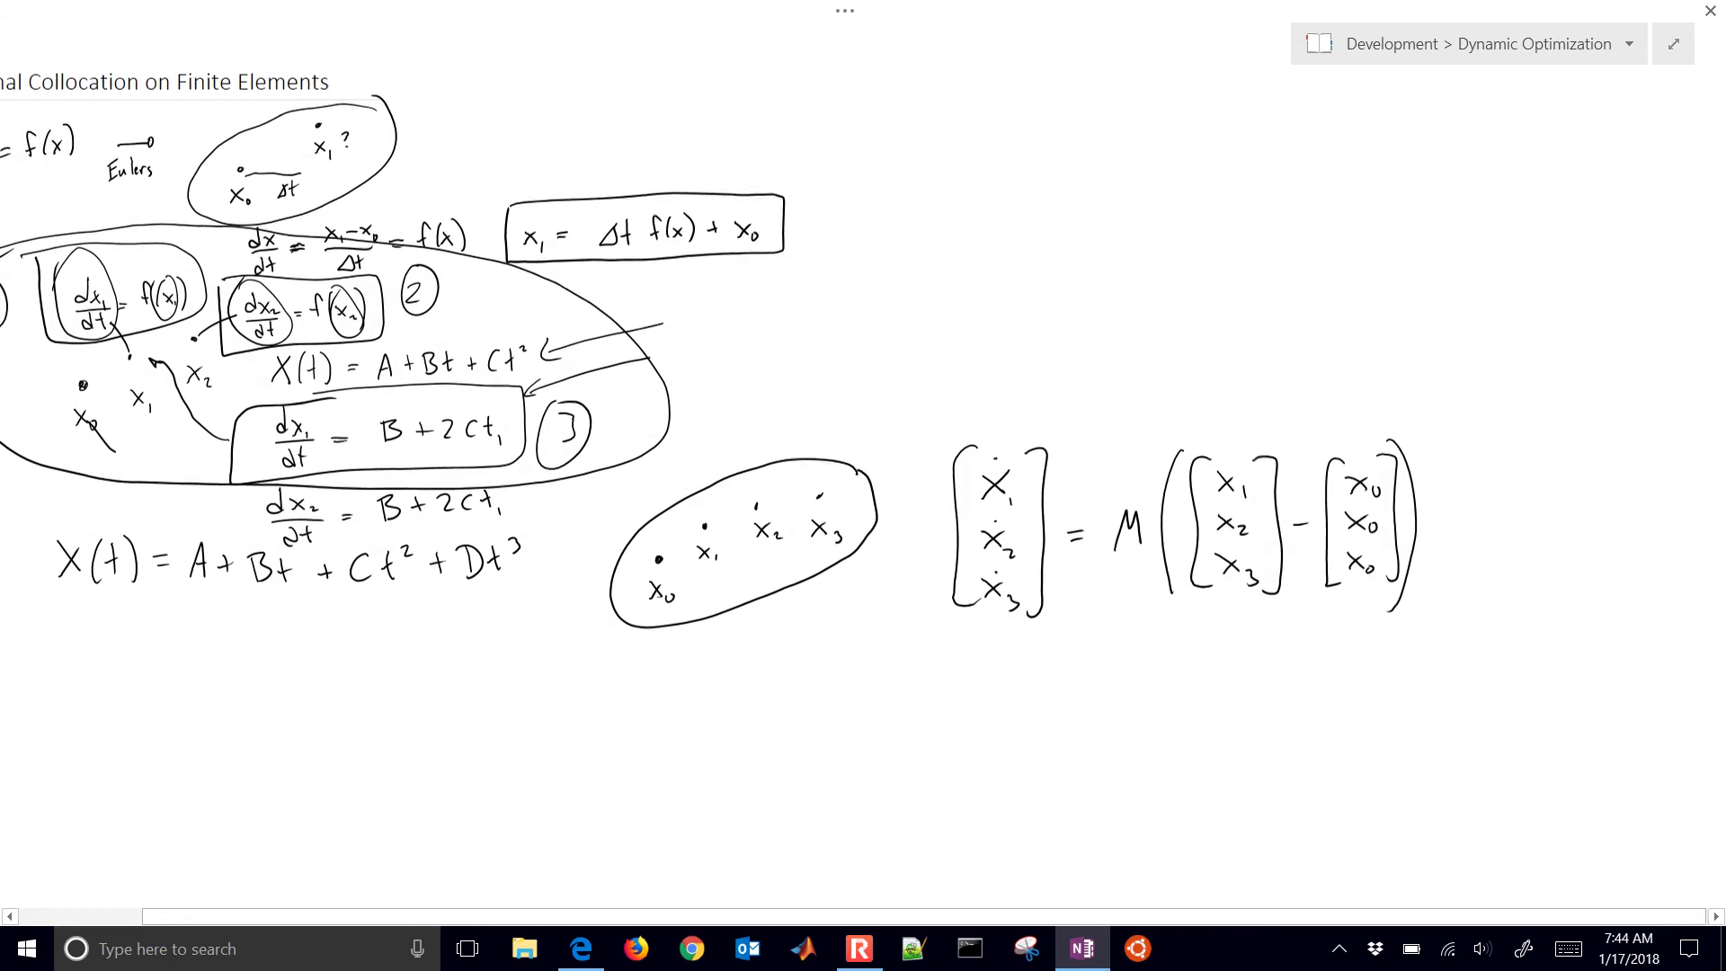
left_click_drag(200, 612, 688, 591)
mouse_move(538, 592)
left_mouse_down()
mouse_move(534, 509)
mouse_move(167, 517)
mouse_move(41, 563)
mouse_move(530, 593)
left_mouse_up()
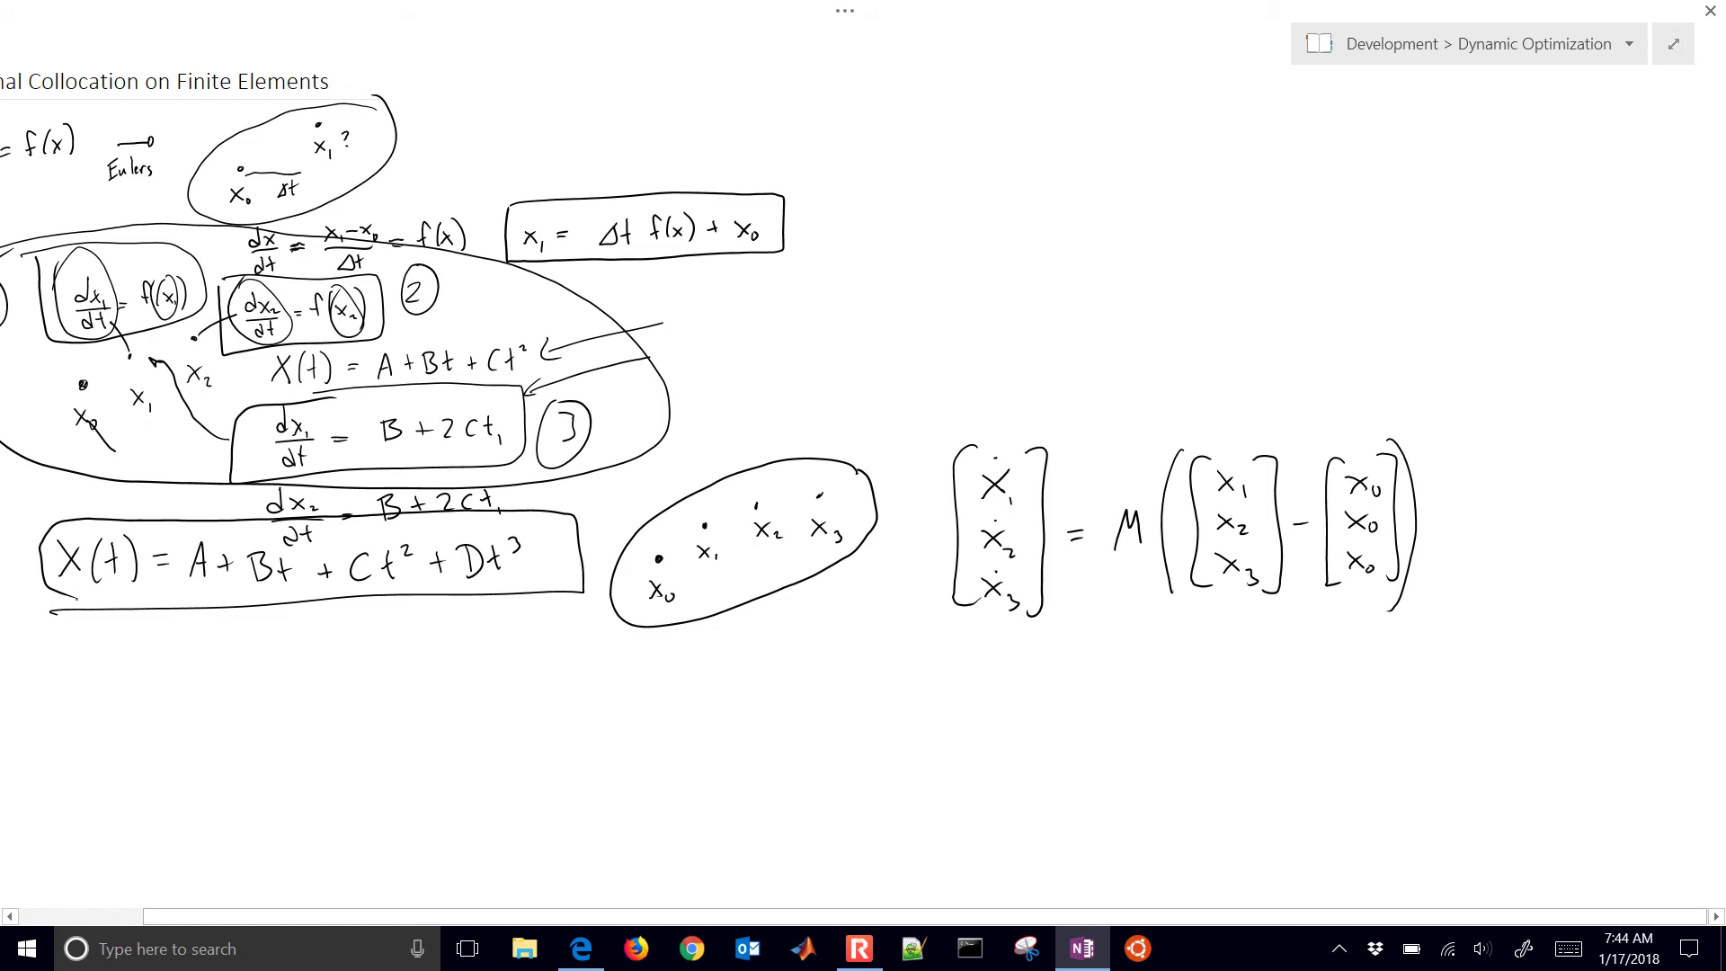
scroll(863, 486, "left", 1)
Start the derivative ẋ₁ = B + 2Ct + 3 below the matrix relation.
mouse_move(1005, 655)
left_mouse_down()
mouse_move(980, 679)
mouse_move(1053, 657)
left_mouse_up()
left_click_drag(1034, 670, 1147, 666)
left_click_drag(1141, 659, 1240, 671)
left_click_drag(1232, 657, 1282, 674)
mouse_move(1270, 661)
left_mouse_down()
mouse_move(1329, 651)
mouse_move(1318, 672)
mouse_move(1347, 675)
mouse_move(1386, 653)
left_mouse_up()
Finish ẋ₁ = B + 2Ct₁ + 3Dt₁², then write ẋ₂ = B + 2Ct₂ + 3Dt₂².
left_click_drag(1393, 637, 1406, 643)
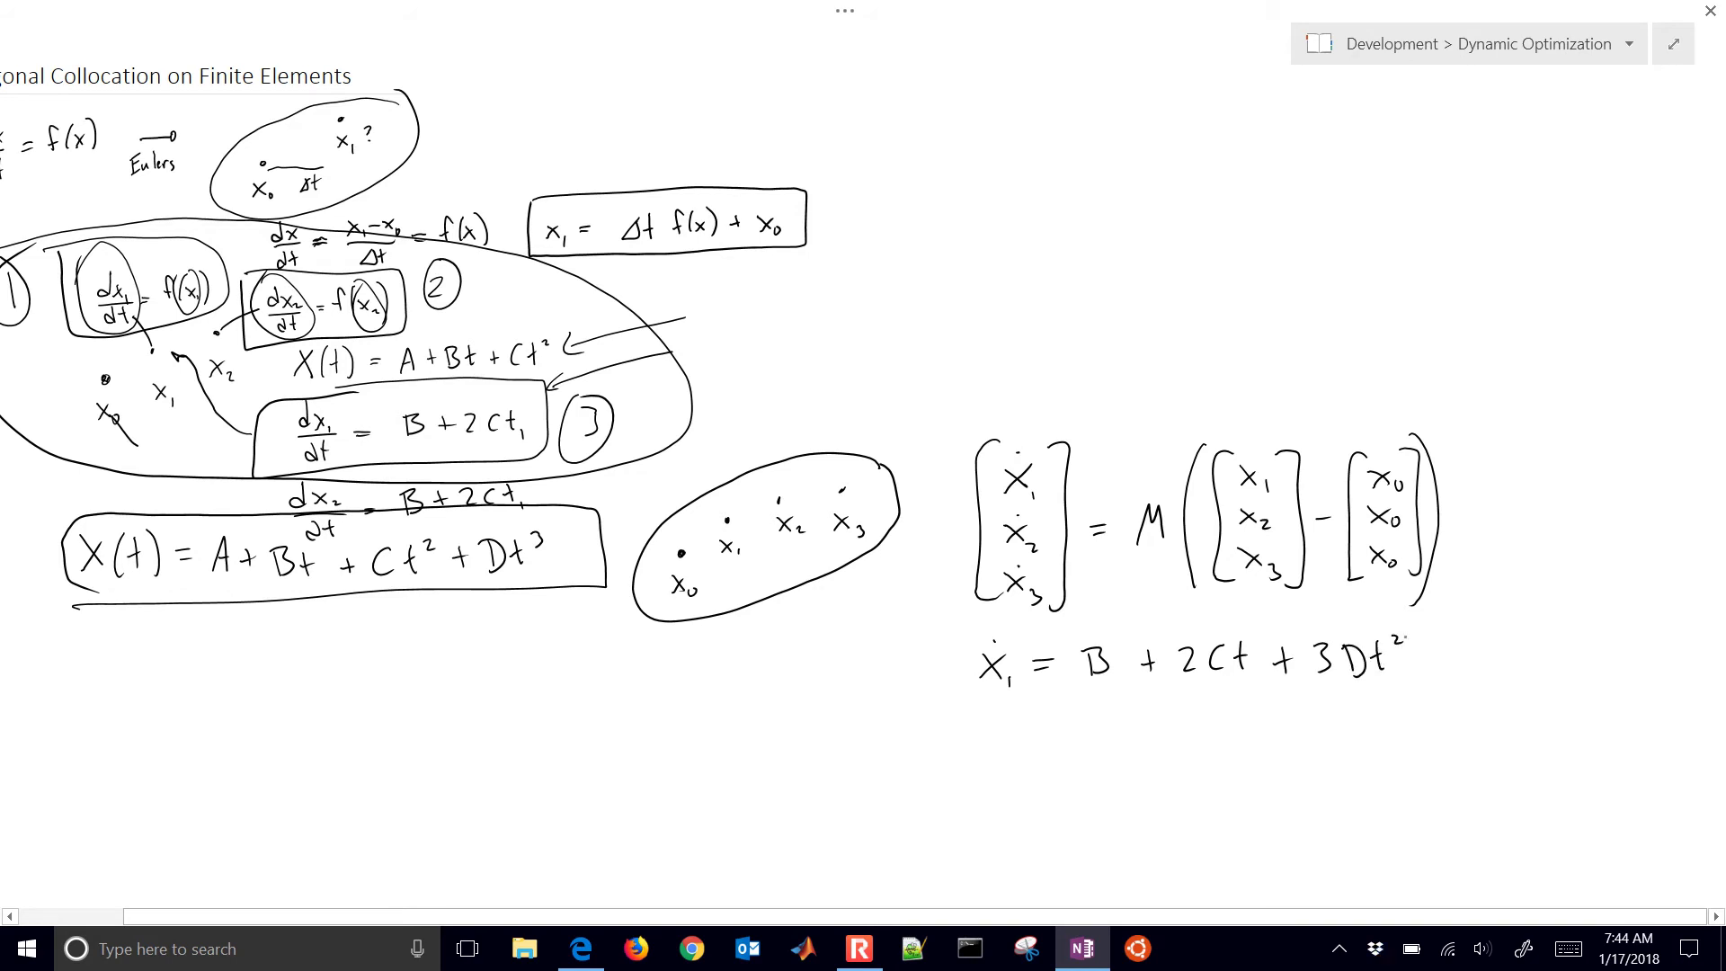
left_click_drag(1253, 665, 1254, 683)
mouse_move(987, 712)
left_mouse_down()
mouse_move(1004, 732)
mouse_move(986, 736)
left_mouse_up()
left_click_drag(1010, 726, 1057, 714)
left_click_drag(1042, 724, 1089, 732)
mouse_move(1085, 709)
left_mouse_down()
mouse_move(1103, 708)
mouse_move(1090, 731)
left_mouse_up()
mouse_move(1135, 712)
left_mouse_down()
mouse_move(1133, 730)
mouse_move(1243, 730)
left_mouse_up()
left_click_drag(1231, 717, 1251, 715)
left_click_drag(1252, 730, 1289, 733)
left_click_drag(1279, 722, 1348, 733)
mouse_move(1350, 706)
left_mouse_down()
mouse_move(1351, 734)
mouse_move(1385, 735)
left_mouse_up()
mouse_move(1371, 717)
left_mouse_down()
mouse_move(1408, 741)
mouse_move(1426, 717)
left_mouse_up()
Write ẋ₃ = B + 2Ct₃ + 3Dt₃², then arrow the ẋ column and X(t) to the matrix.
mouse_move(988, 762)
left_mouse_down()
mouse_move(1009, 785)
mouse_move(989, 785)
mouse_move(1016, 796)
mouse_move(1073, 775)
left_mouse_up()
left_click(1002, 755)
mouse_move(1105, 758)
left_mouse_down()
mouse_move(1106, 784)
mouse_move(1145, 782)
left_mouse_up()
left_click_drag(1135, 775, 1205, 788)
left_click_drag(1235, 761, 1249, 785)
mouse_move(1239, 775)
left_mouse_down()
mouse_move(1259, 773)
mouse_move(1263, 800)
mouse_move(1307, 782)
left_mouse_up()
left_click_drag(1297, 777, 1353, 790)
mouse_move(1353, 763)
left_mouse_down()
mouse_move(1354, 791)
mouse_move(1386, 795)
left_mouse_up()
left_click_drag(1374, 779, 1429, 764)
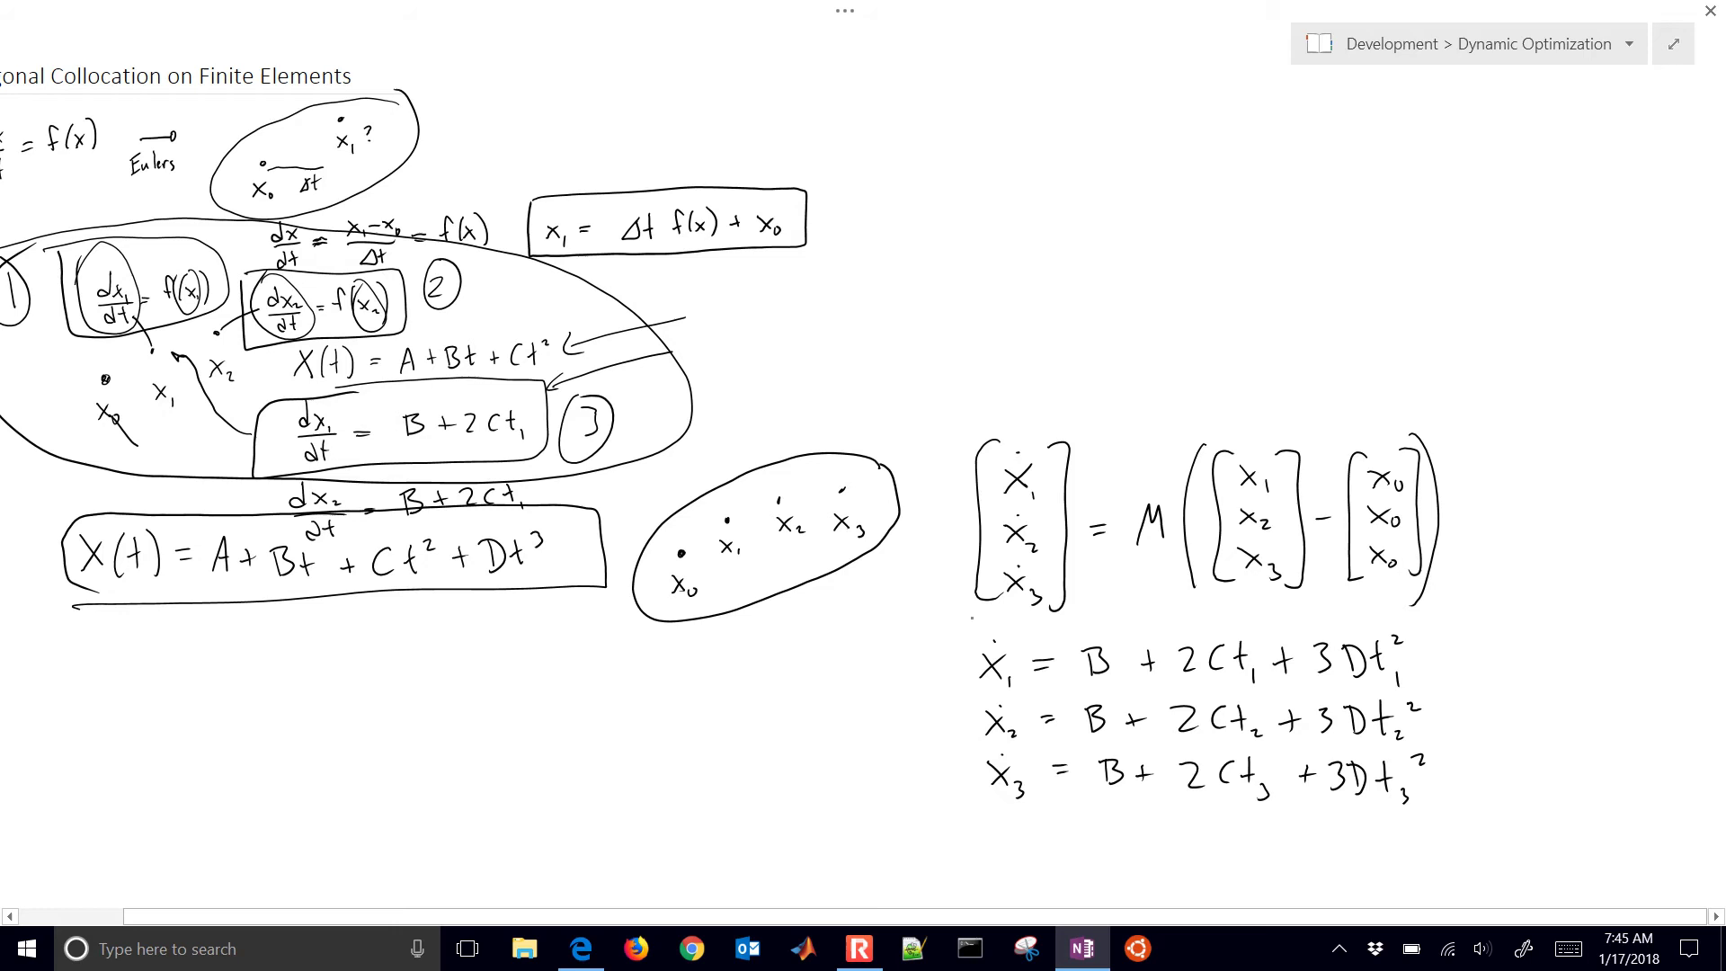
mouse_move(971, 629)
left_mouse_down()
mouse_move(1025, 639)
mouse_move(1026, 816)
mouse_move(951, 692)
mouse_move(960, 526)
left_mouse_up()
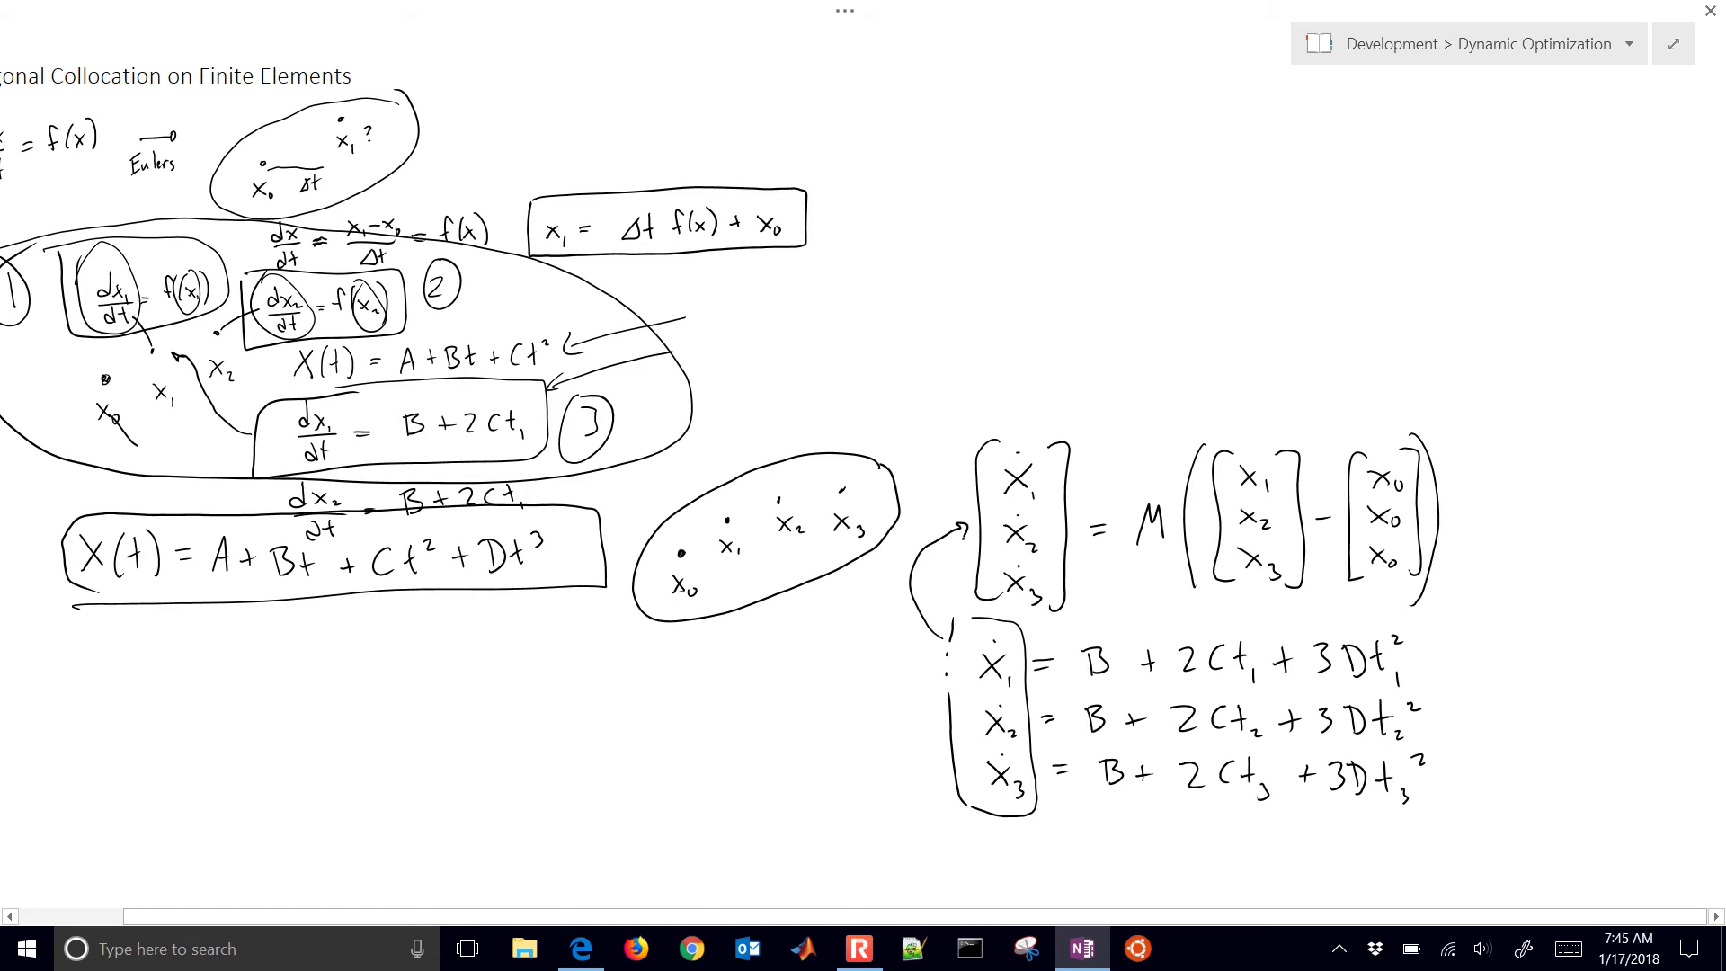
mouse_move(595, 509)
left_mouse_down()
mouse_move(1155, 305)
mouse_move(1222, 315)
mouse_move(1253, 358)
mouse_move(1271, 429)
left_mouse_up()
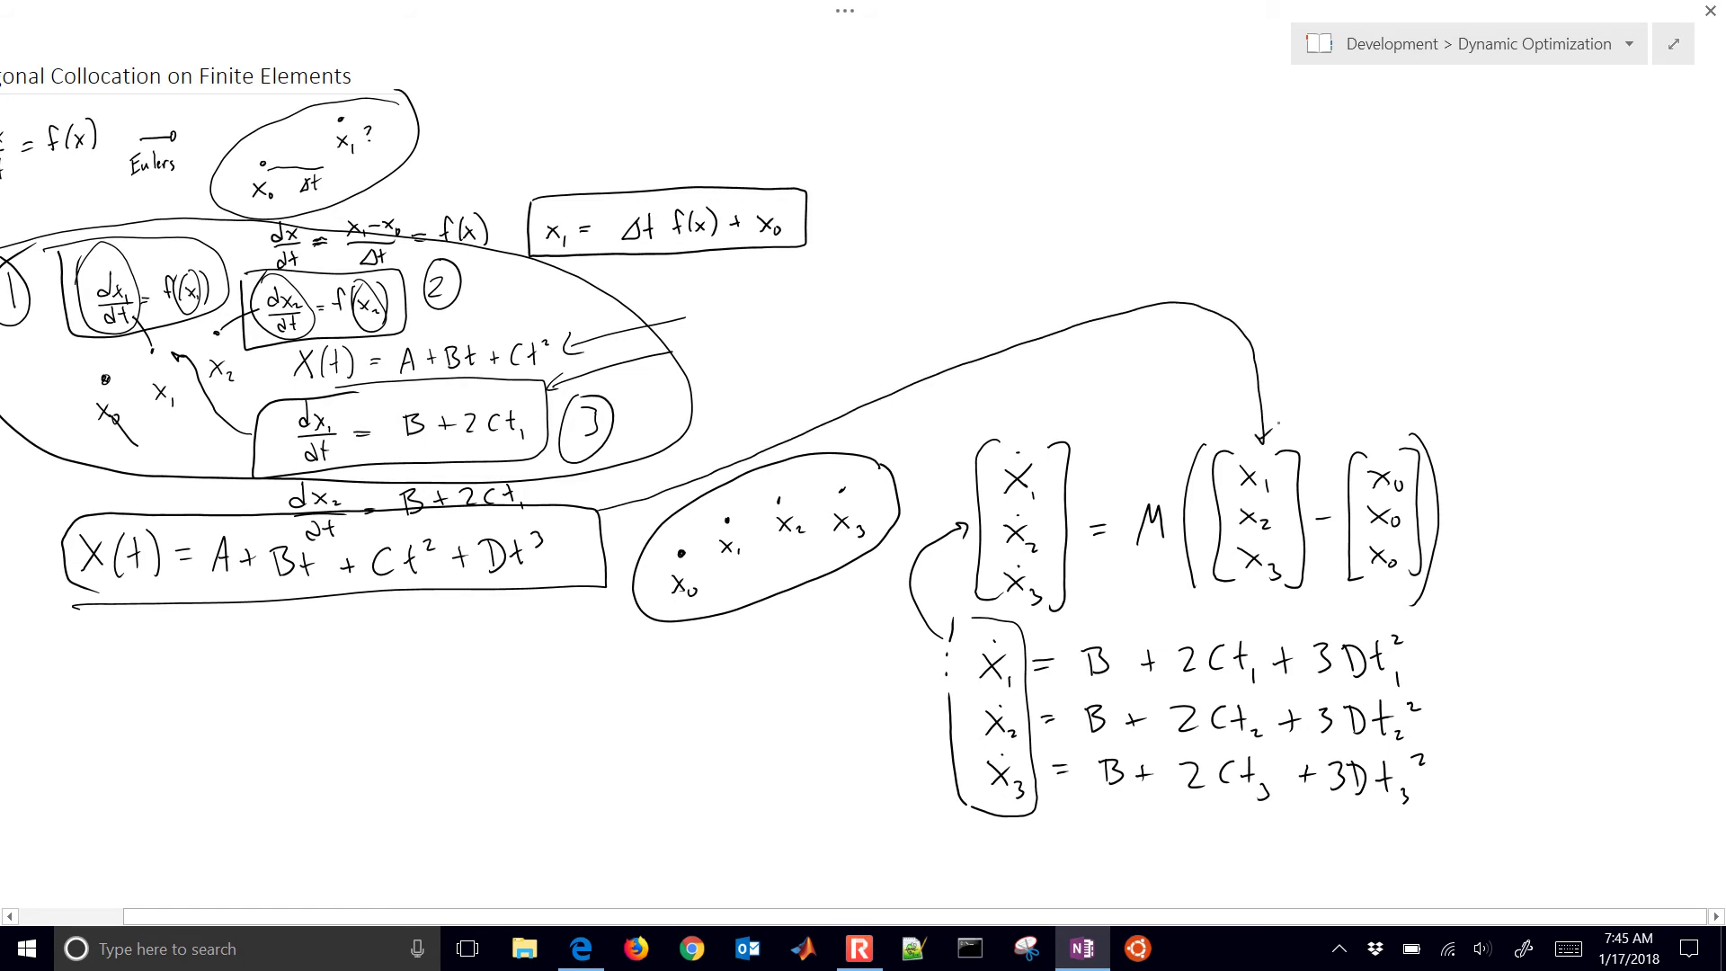
Write X(t₁) = x₁ above the arrow into the x vector, removing a stray stroke.
scroll(719, 378, "left", 3)
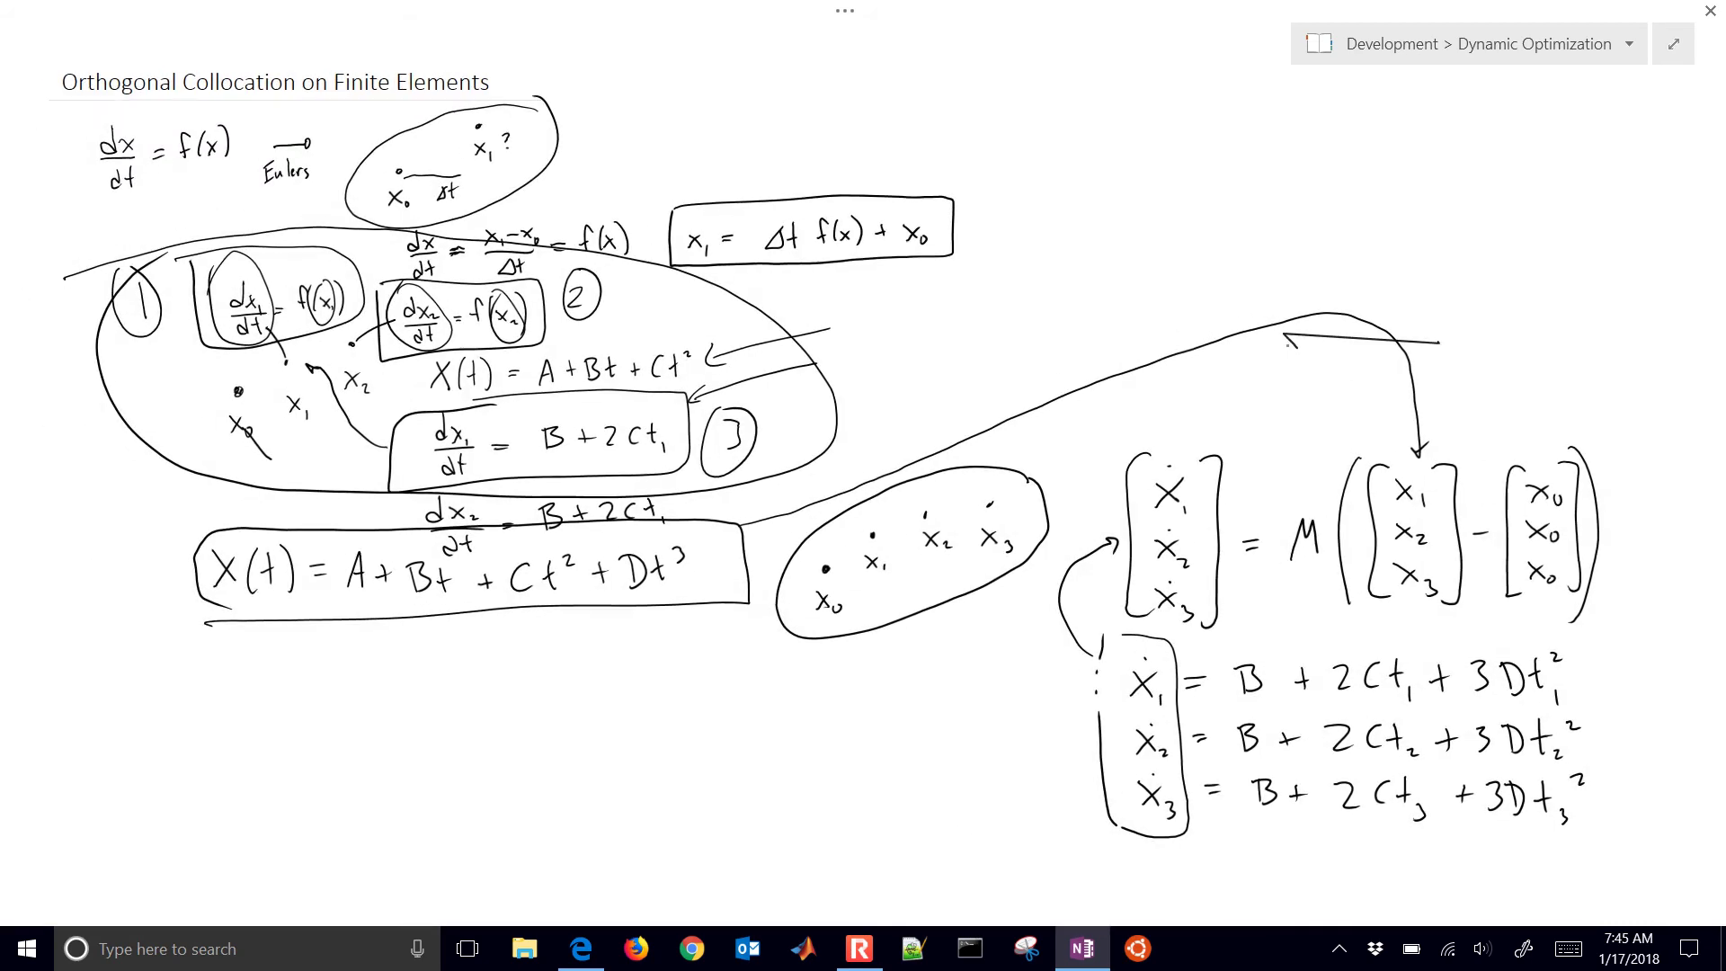
left_click_drag(1285, 334, 1438, 343)
left_click(1439, 345)
mouse_move(1432, 329)
left_mouse_down()
mouse_move(1450, 351)
mouse_move(1431, 351)
left_mouse_up()
left_click_drag(1473, 317, 1465, 357)
mouse_move(1483, 320)
left_mouse_down()
mouse_move(1505, 357)
mouse_move(1570, 348)
left_mouse_up()
mouse_move(1569, 332)
left_mouse_down()
mouse_move(1554, 348)
mouse_move(1573, 354)
left_mouse_up()
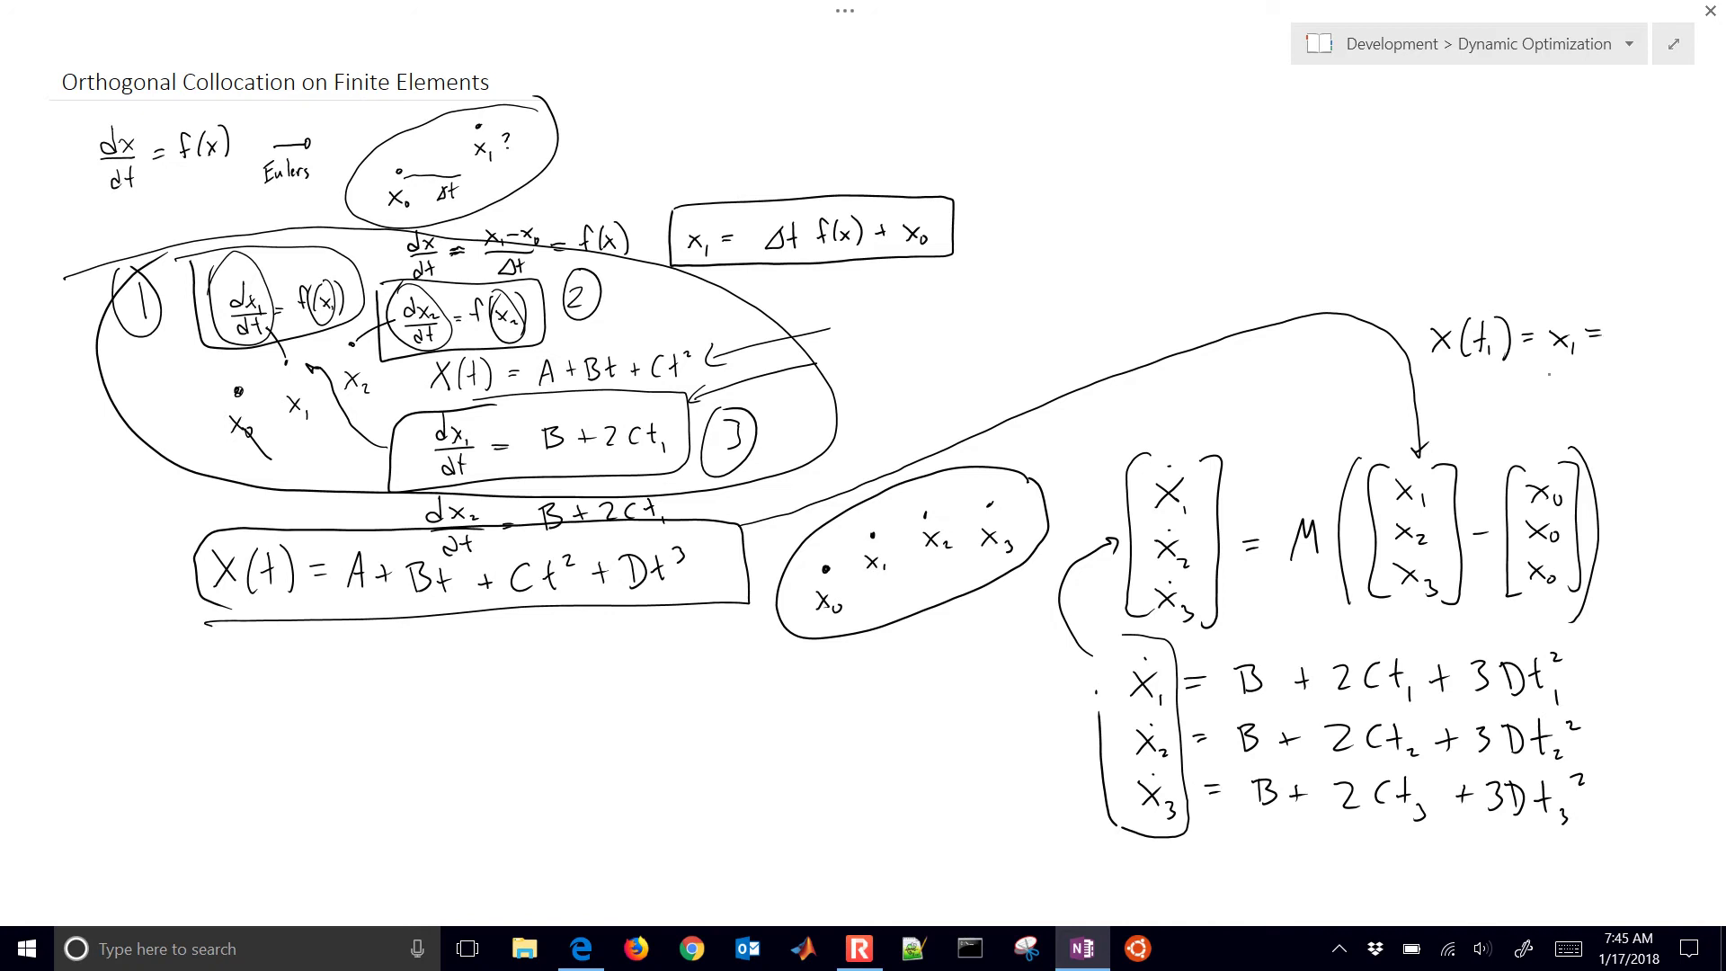
Expand it as A + Bt₁ + Ct₁² + Dt₁³ and rule a divider under the ẋ equations.
mouse_move(1615, 343)
left_mouse_down()
mouse_move(1697, 345)
mouse_move(1688, 331)
mouse_move(1631, 384)
left_mouse_up()
left_click_drag(1624, 374, 1713, 371)
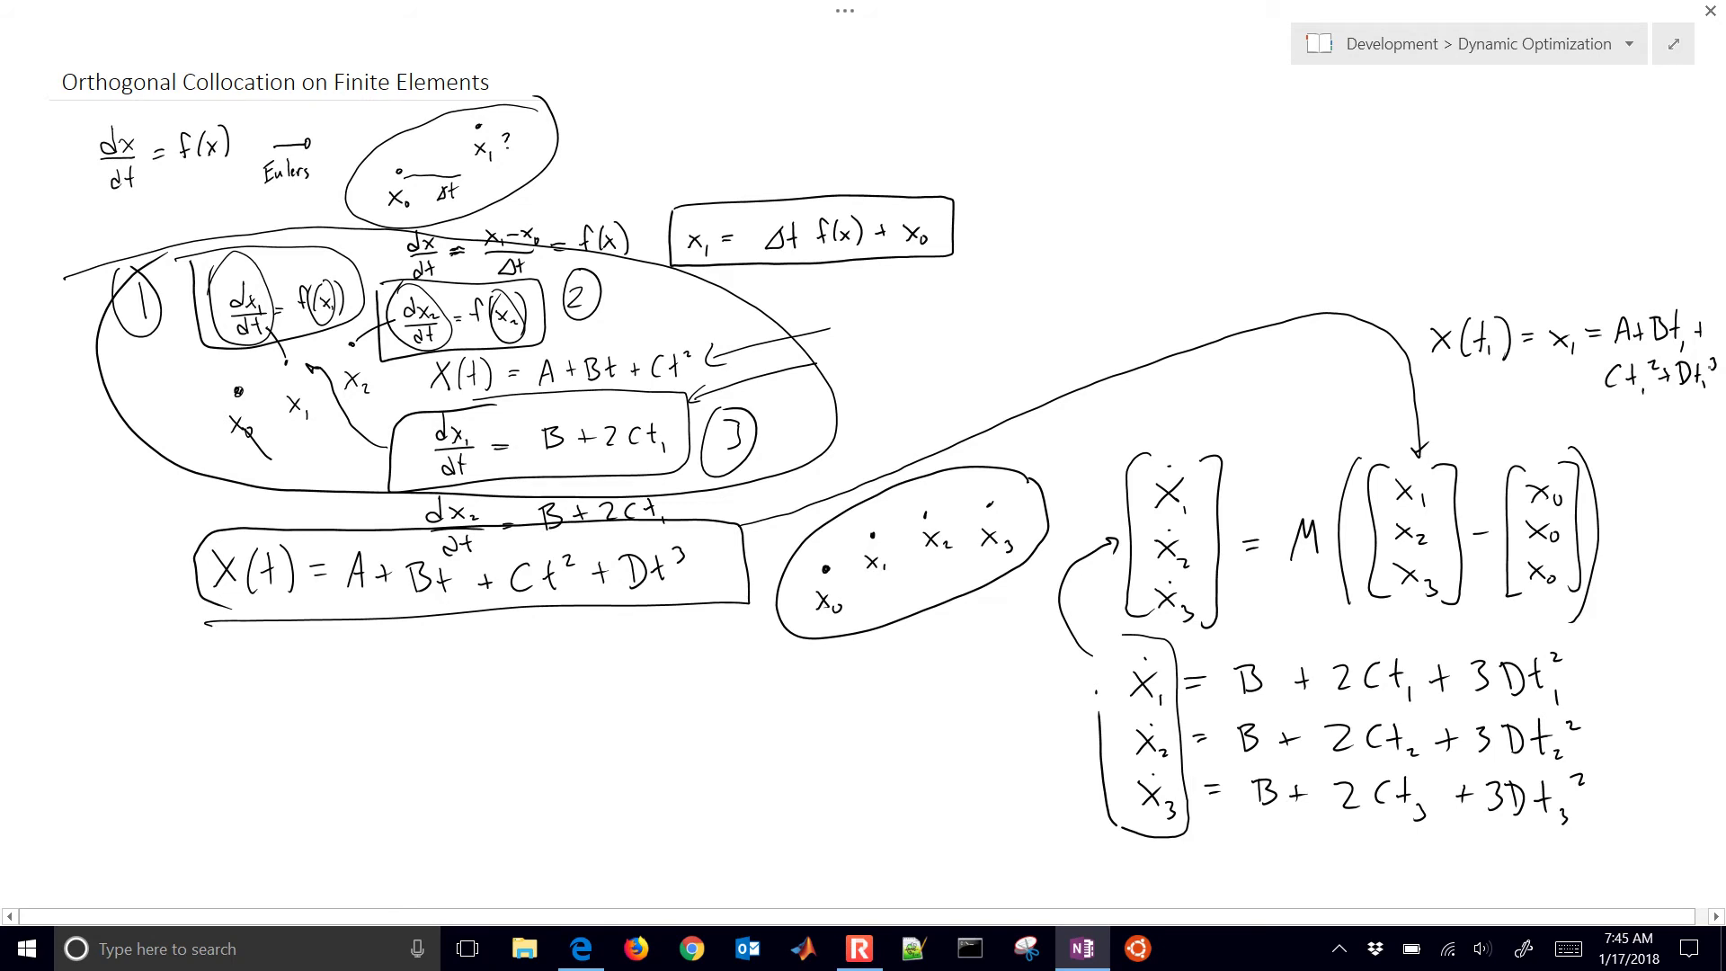
scroll(863, 449, "down", 5)
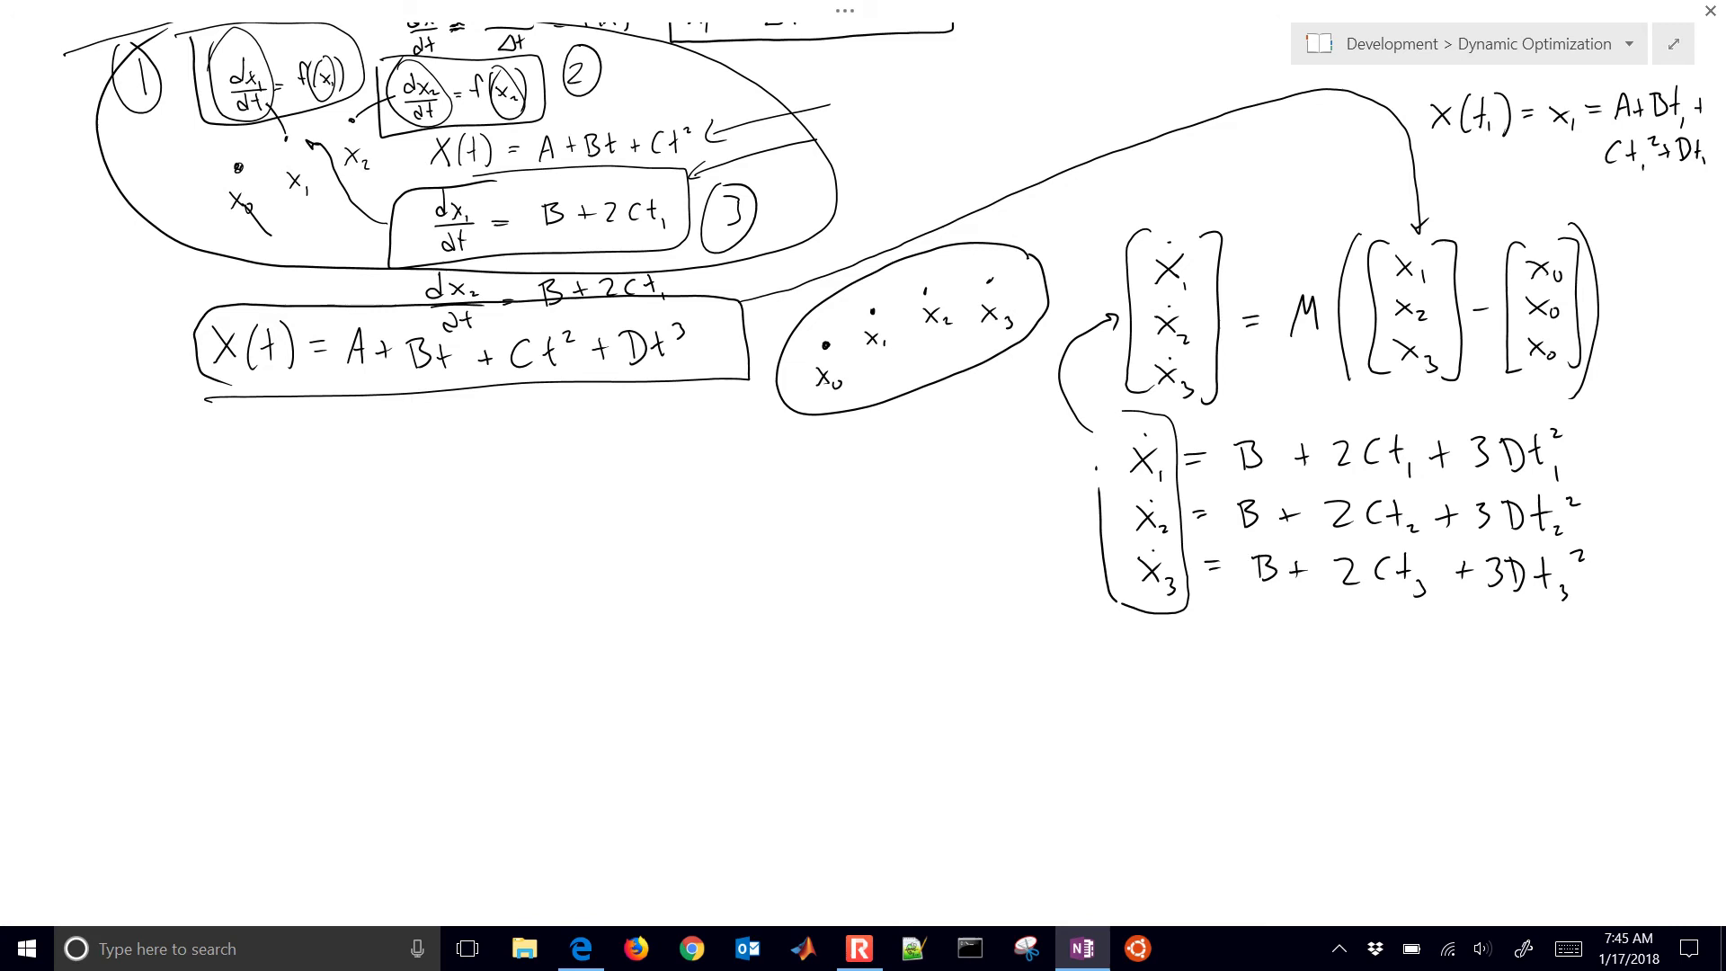
left_click_drag(1014, 623, 1629, 638)
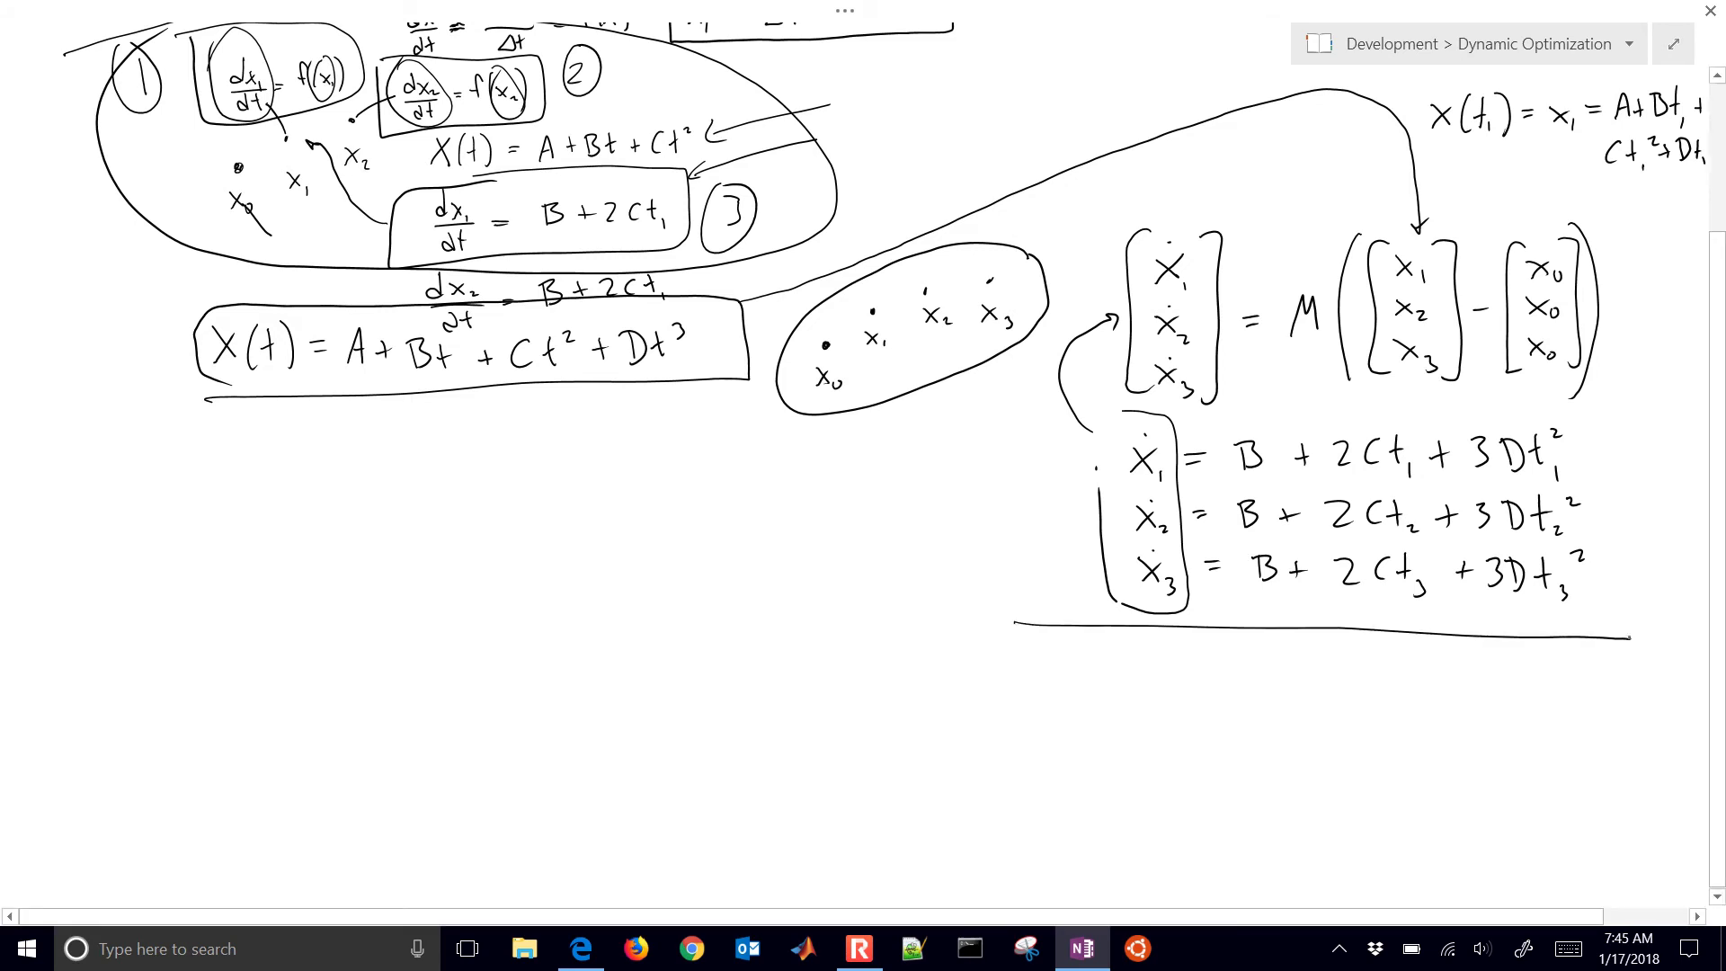
Write the first row B + 2Ct₁ + 3Dt₁² below the ruled line.
scroll(863, 449, "right", 3)
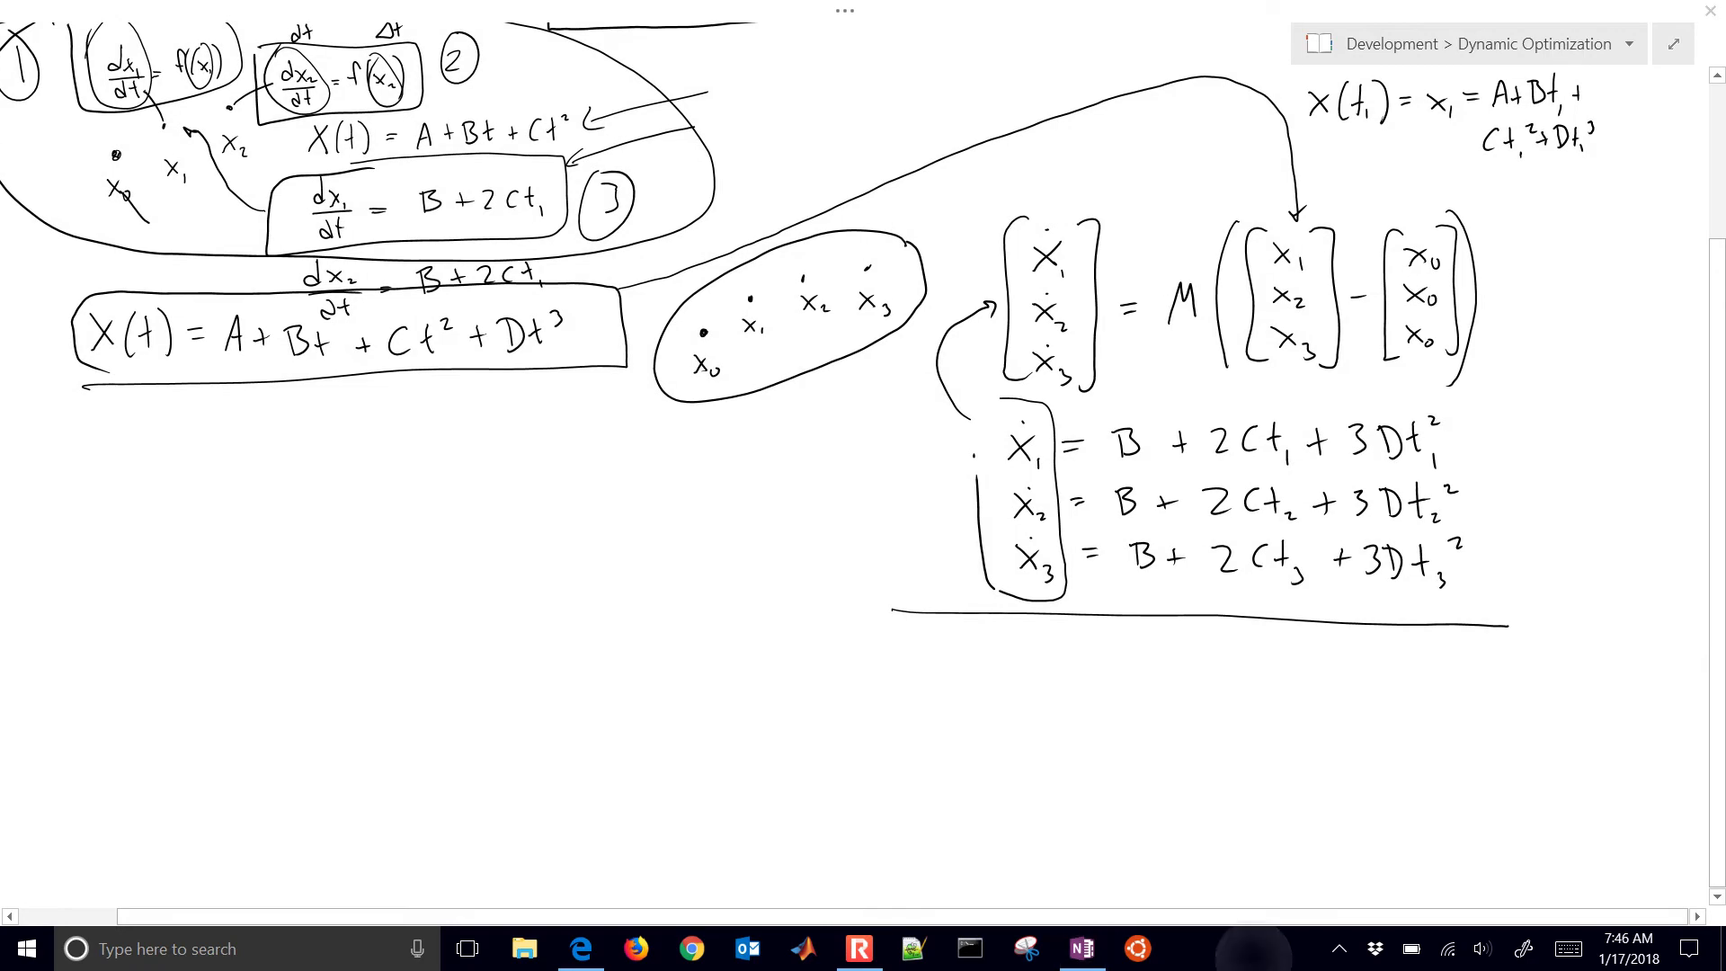
mouse_move(865, 653)
left_mouse_down()
mouse_move(867, 686)
mouse_move(922, 662)
left_mouse_up()
left_click_drag(940, 652, 997, 679)
left_click_drag(987, 665, 1043, 669)
left_click_drag(1033, 658, 1054, 657)
left_click_drag(1060, 645, 1065, 675)
left_click_drag(1080, 646, 1083, 674)
mouse_move(1112, 640)
left_mouse_down()
mouse_move(1114, 672)
mouse_move(1141, 654)
left_mouse_up()
Write the second row B + 2Ct₂ + 3D beneath it.
left_click_drag(865, 703, 866, 734)
mouse_move(865, 701)
left_mouse_down()
mouse_move(883, 717)
mouse_move(870, 732)
left_mouse_up()
left_click_drag(899, 717, 914, 716)
mouse_move(906, 706)
left_mouse_down()
mouse_move(906, 728)
mouse_move(982, 727)
left_mouse_up()
mouse_move(1000, 697)
left_mouse_down()
mouse_move(1001, 725)
mouse_move(1094, 719)
left_mouse_up()
left_click_drag(1106, 698, 1111, 720)
mouse_move(1123, 700)
left_mouse_down()
mouse_move(1122, 719)
mouse_move(1154, 705)
left_mouse_up()
Finish t₂² and write the third row B + 2Ct₃ + 3Dt.
left_click_drag(865, 752, 866, 787)
left_click_drag(863, 749, 869, 784)
mouse_move(912, 757)
left_mouse_down()
mouse_move(911, 778)
mouse_move(922, 766)
left_mouse_up()
left_click_drag(940, 761, 985, 780)
mouse_move(1006, 751)
left_mouse_down()
mouse_move(1007, 773)
mouse_move(1022, 767)
left_mouse_up()
left_click_drag(1015, 774, 1070, 766)
mouse_move(1067, 758)
left_mouse_down()
mouse_move(1090, 788)
mouse_move(1075, 797)
mouse_move(1132, 782)
left_mouse_up()
left_click_drag(1124, 765, 1141, 763)
left_click_drag(1150, 777, 1154, 786)
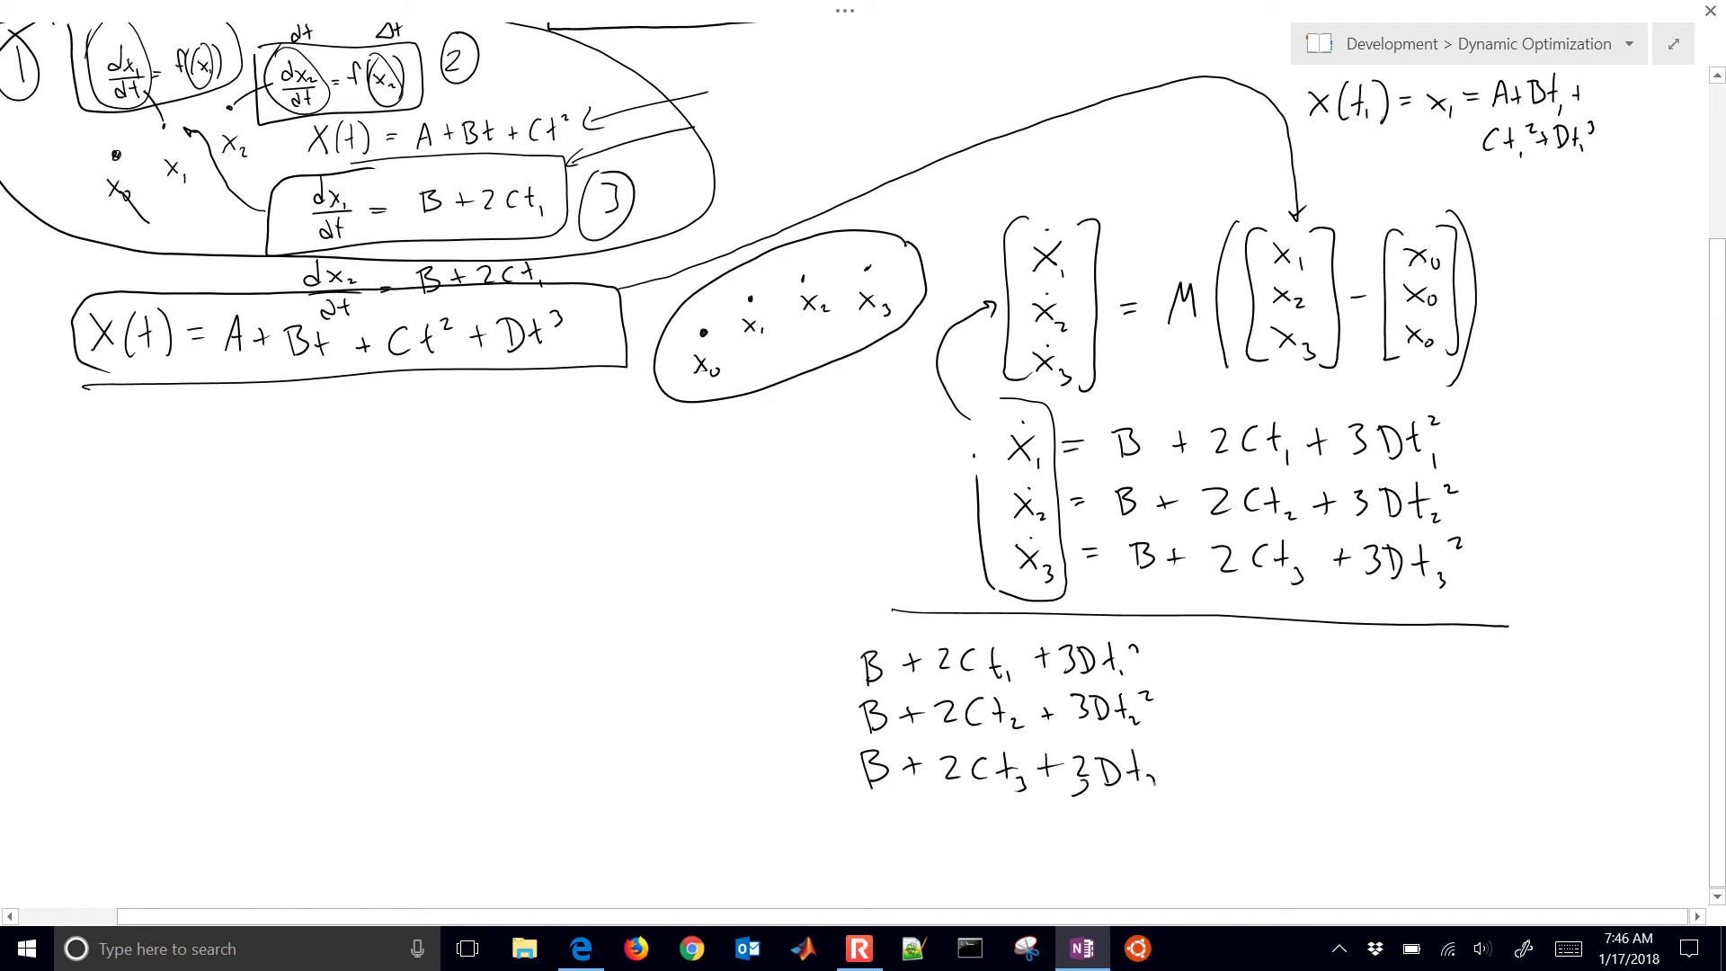